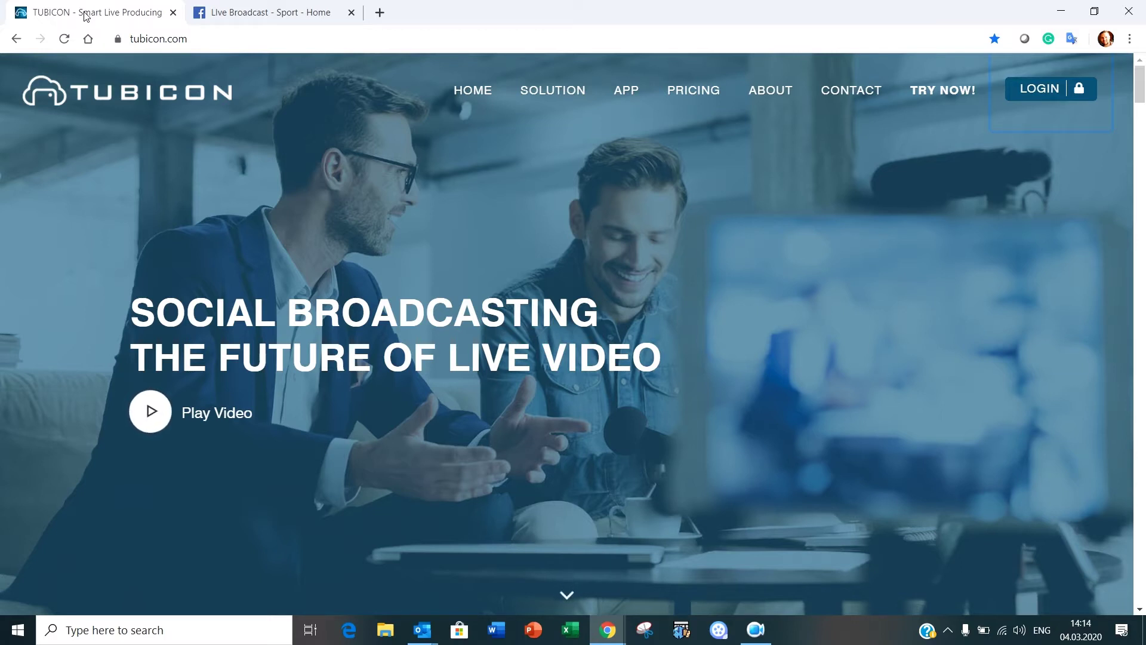
# Log in to TUBICON and go to the Live production page from the Dashboard
pyautogui.click(1040, 94)
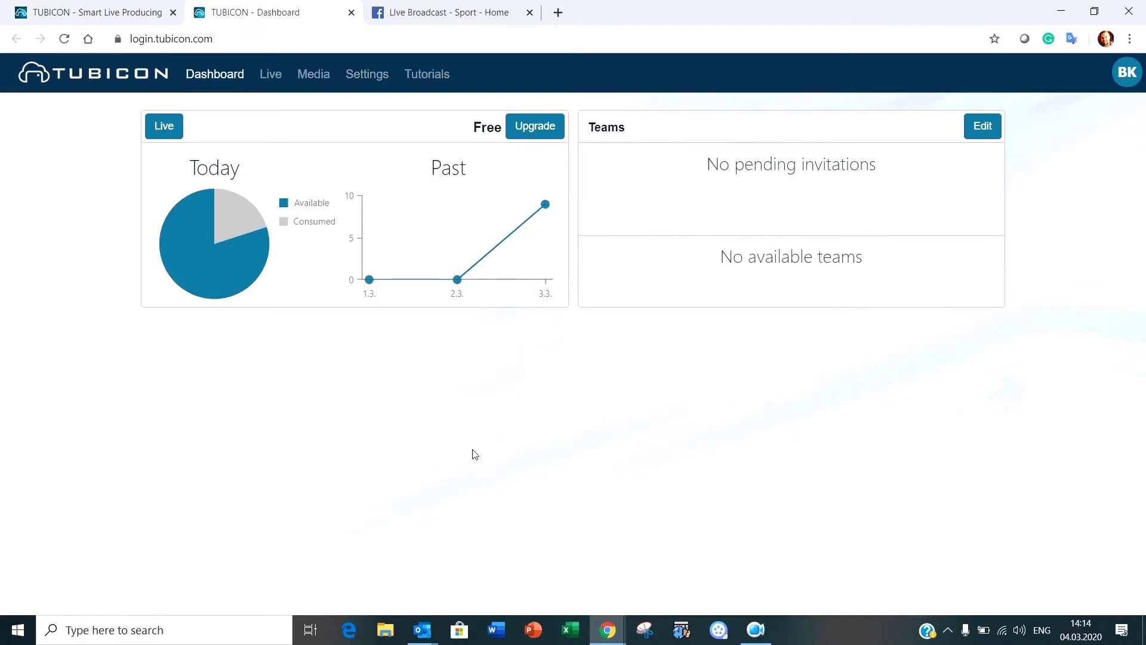
pyautogui.click(271, 76)
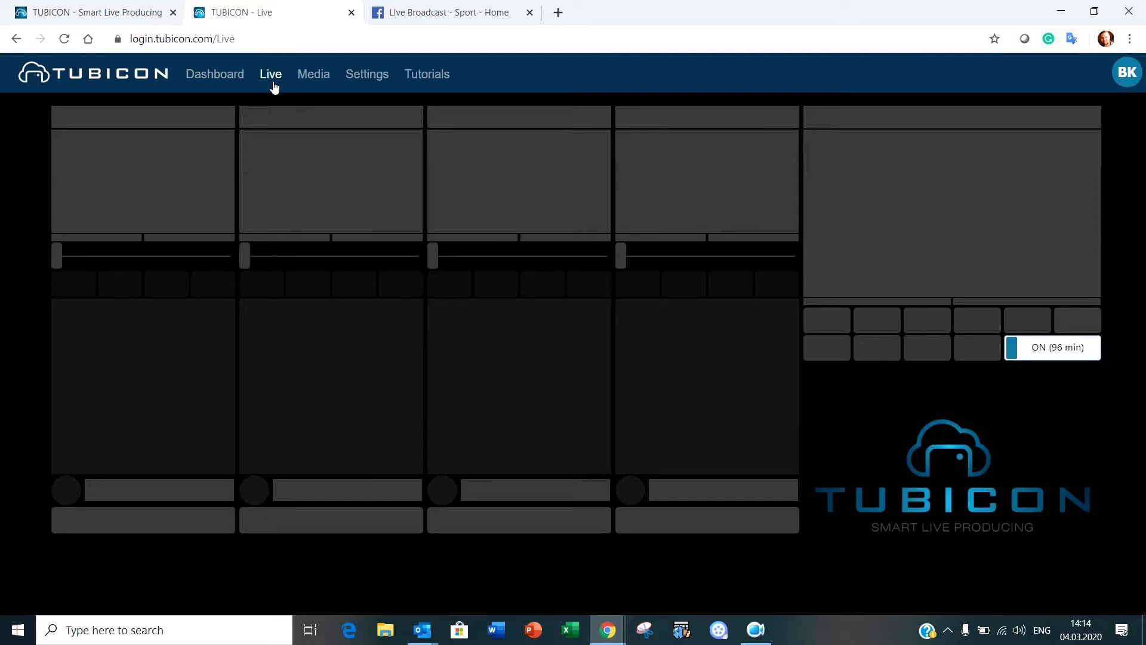
# Turn on the live environment so the two aquarium feeds load into channels 1 and 2
pyautogui.click(1058, 354)
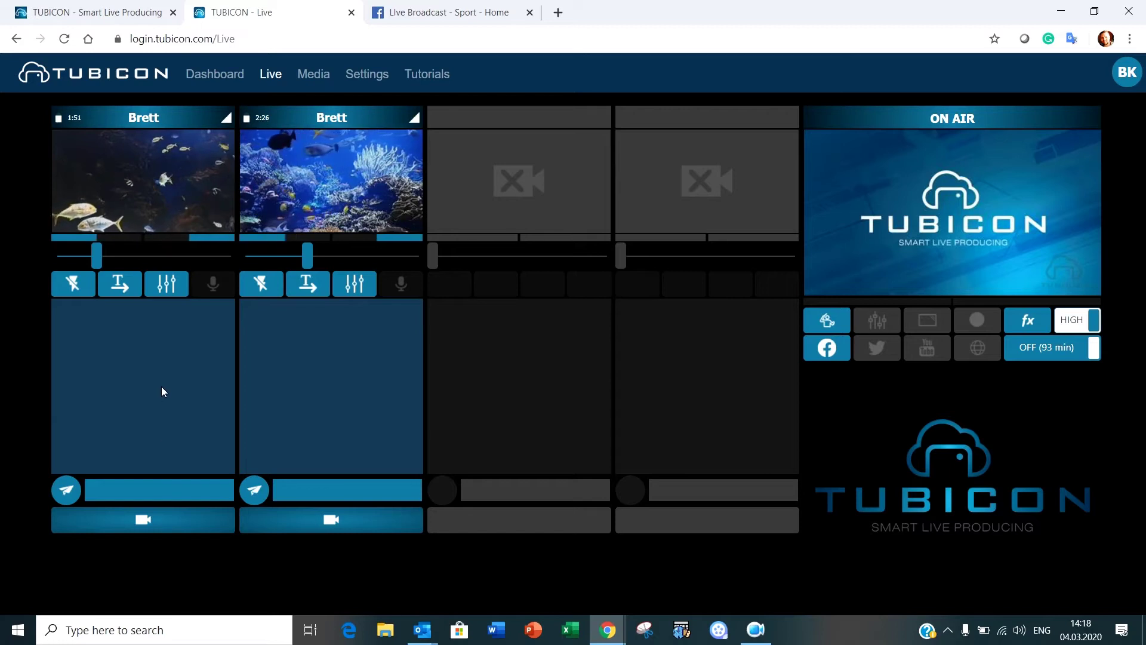
# Cut to the channel 1 aquarium camera, then to the channel 2 coral reef camera
pyautogui.click(143, 519)
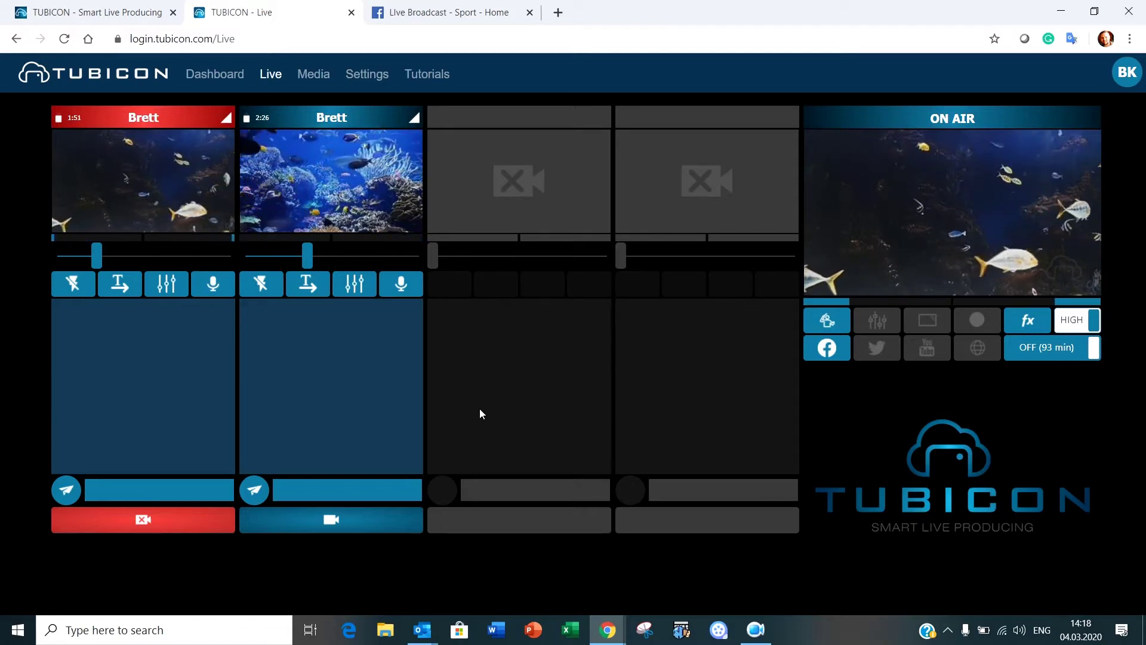
pyautogui.click(335, 521)
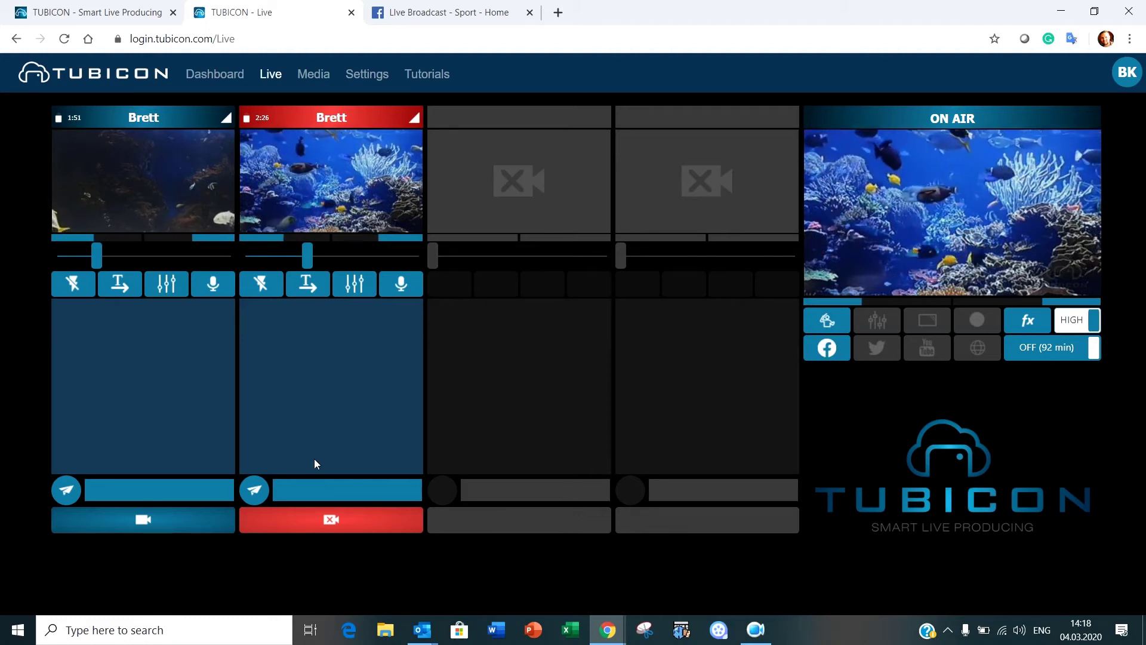
# Add a blue lower third with T1 'fish tank' and T2 'n1' to channel 2
pyautogui.click(308, 291)
pyautogui.click(258, 377)
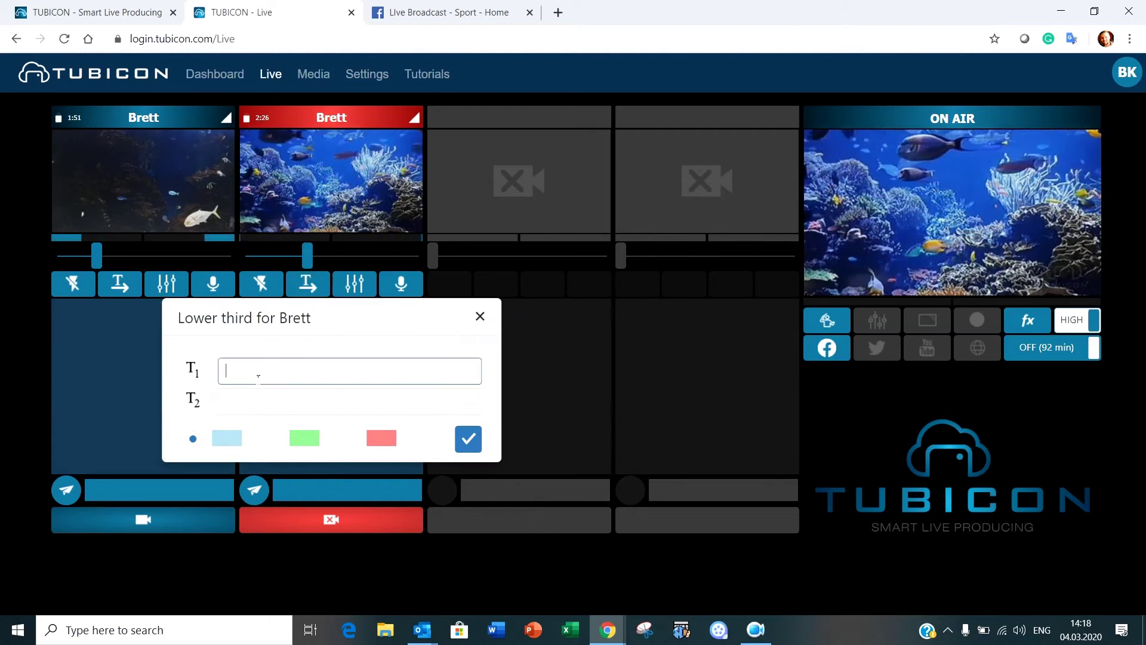
pyautogui.write('fi')
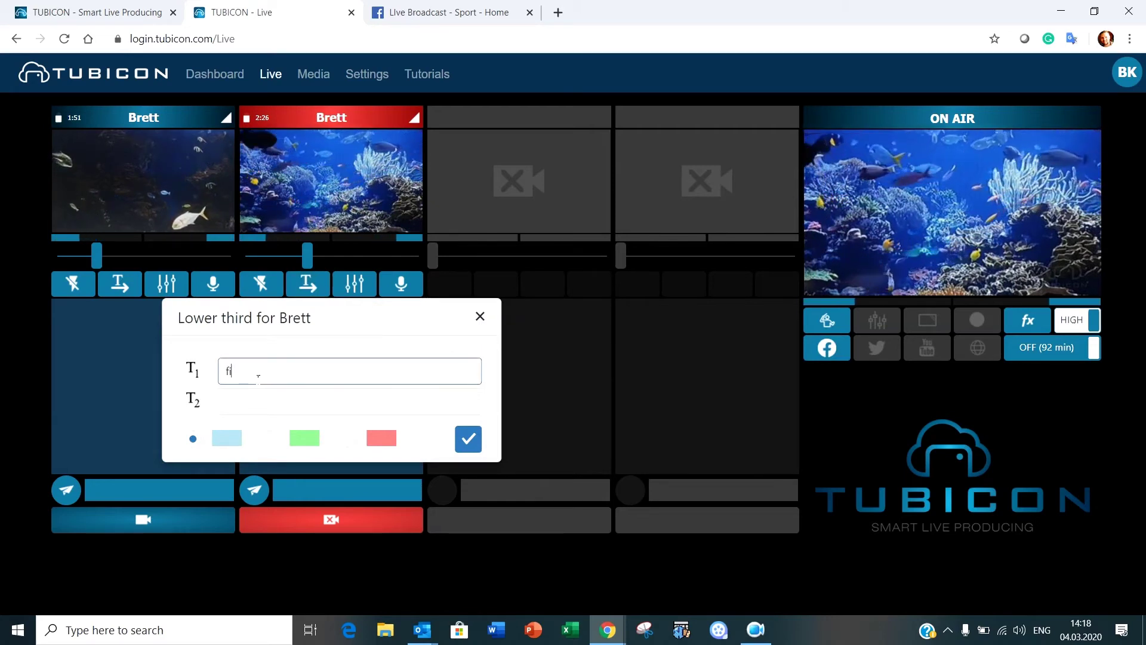
pyautogui.write('sh tank')
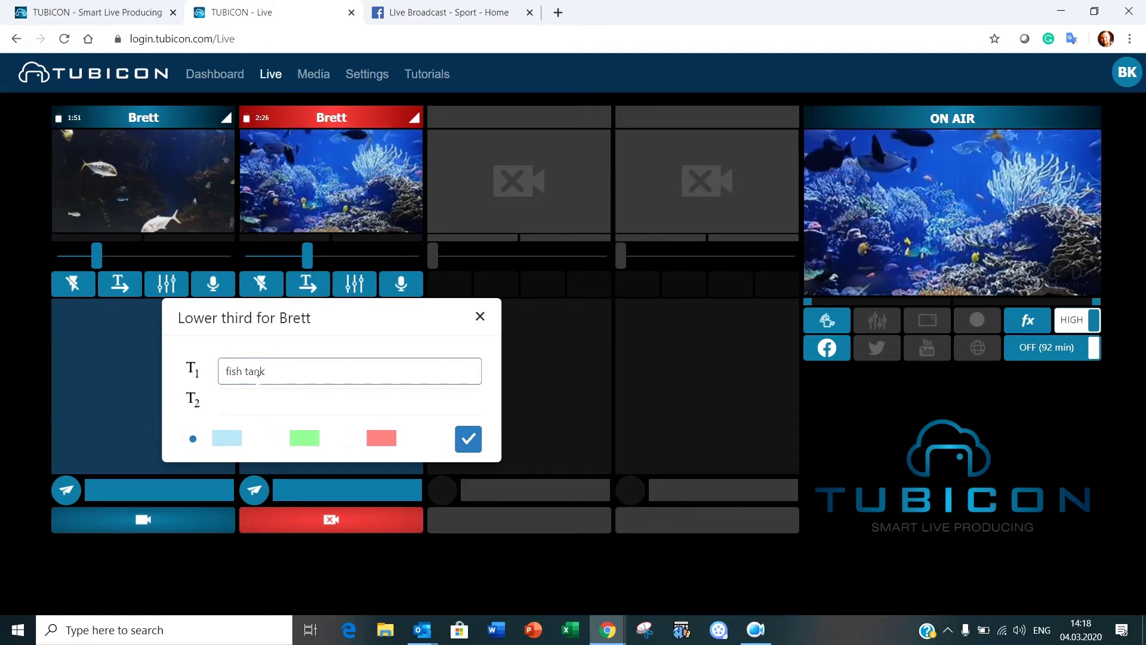
pyautogui.click(270, 401)
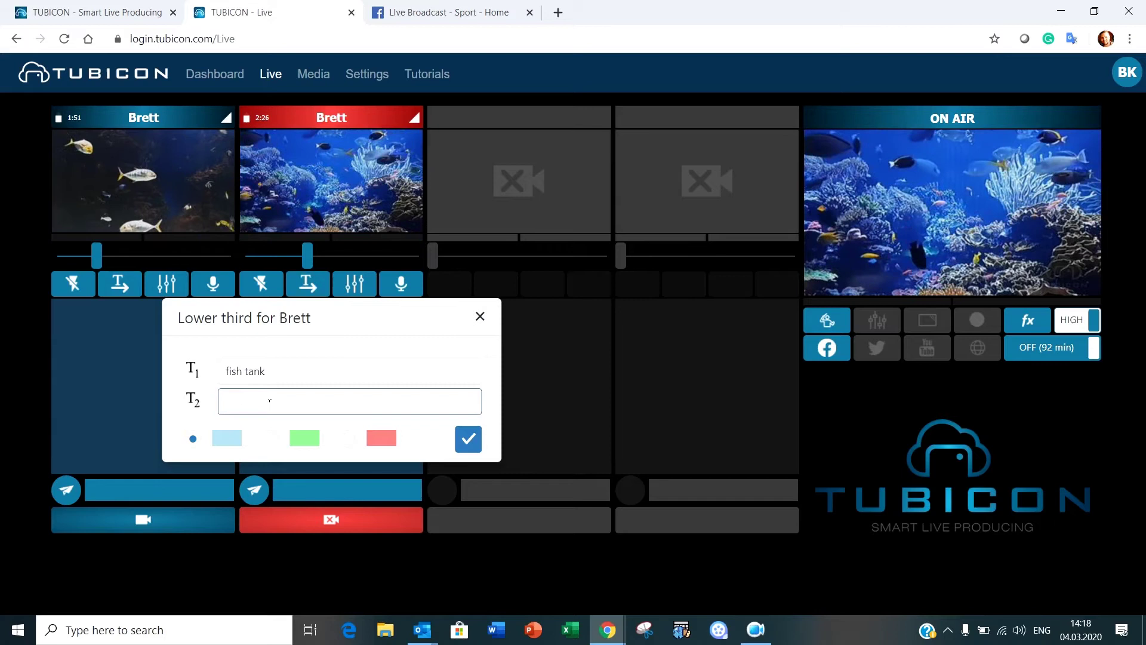
pyautogui.write('n1')
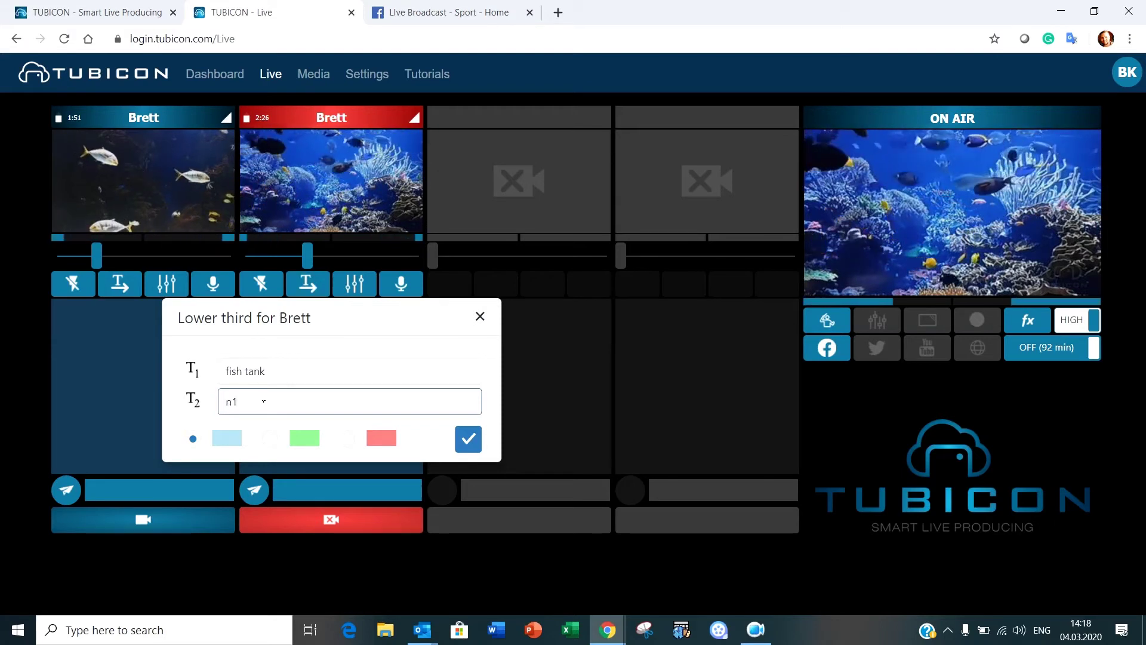
pyautogui.click(468, 439)
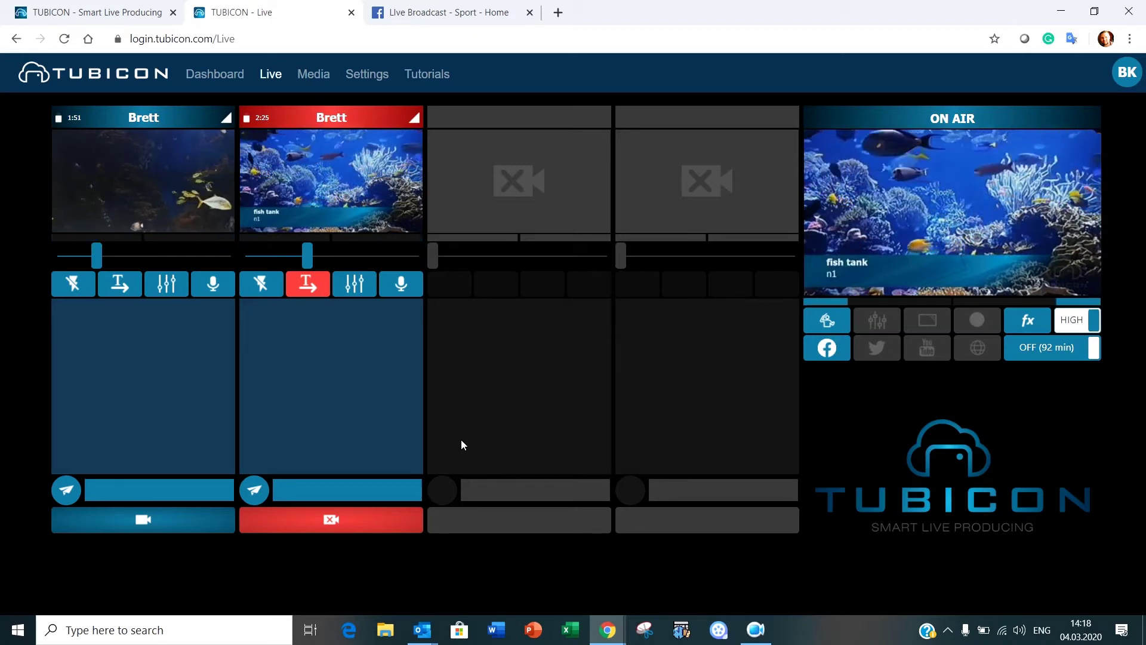
# Put channel 1 back on air and give it a red 'fish tank' / 'n2' lower third
pyautogui.click(173, 518)
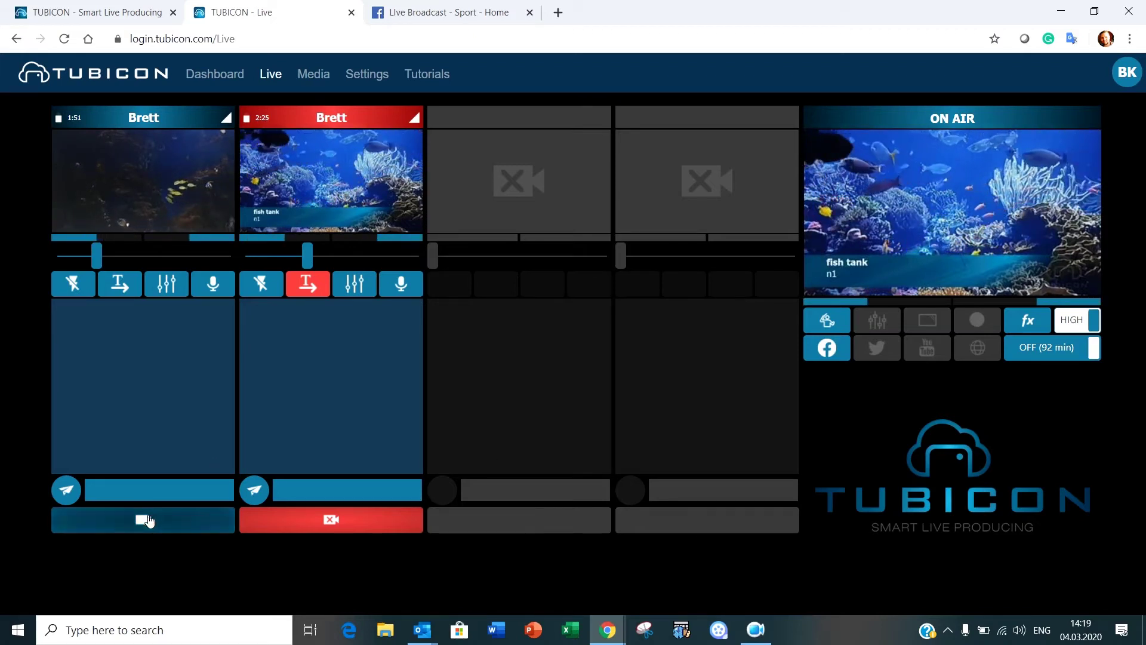
pyautogui.click(120, 285)
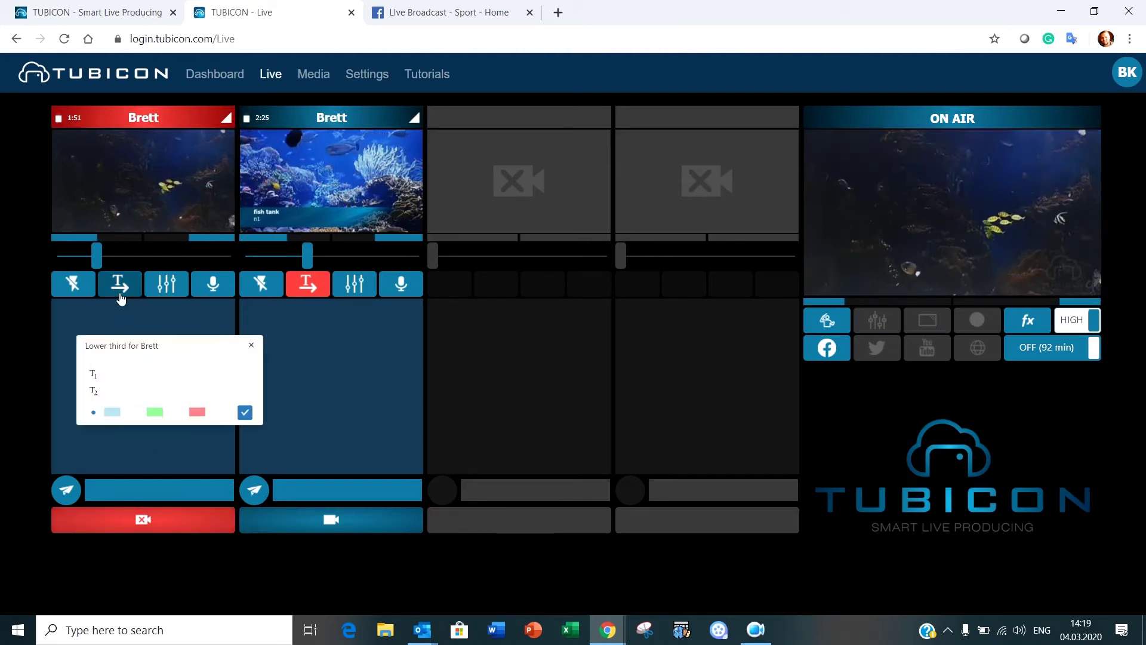
pyautogui.click(187, 440)
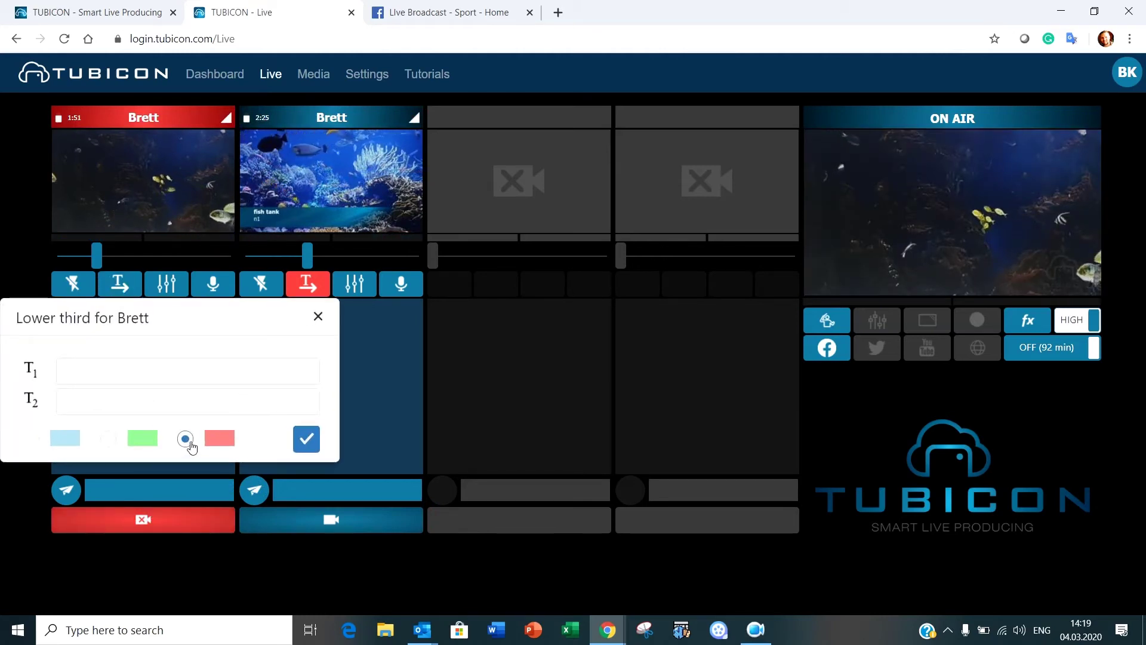
pyautogui.click(122, 376)
pyautogui.write('f')
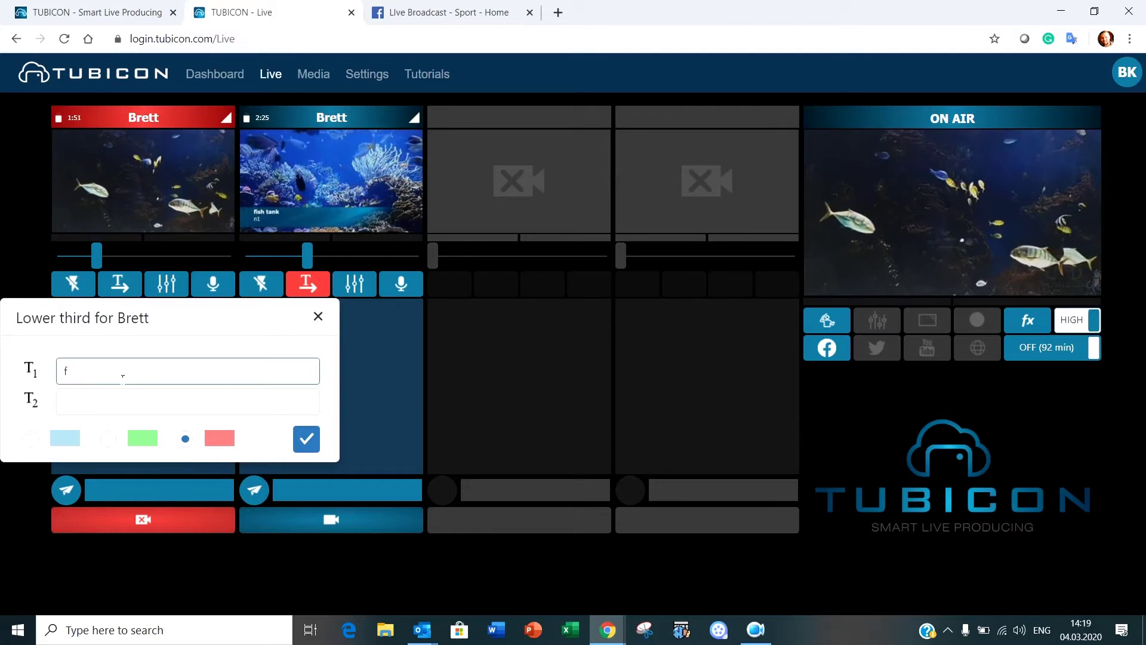
pyautogui.write('ish')
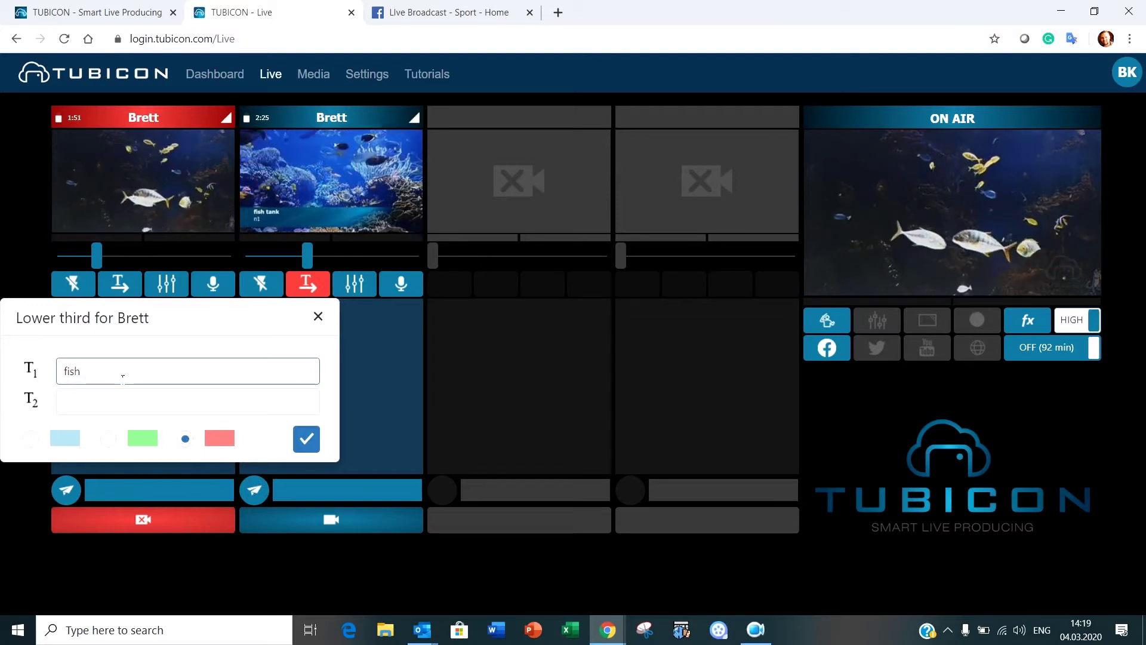
pyautogui.write(' ta')
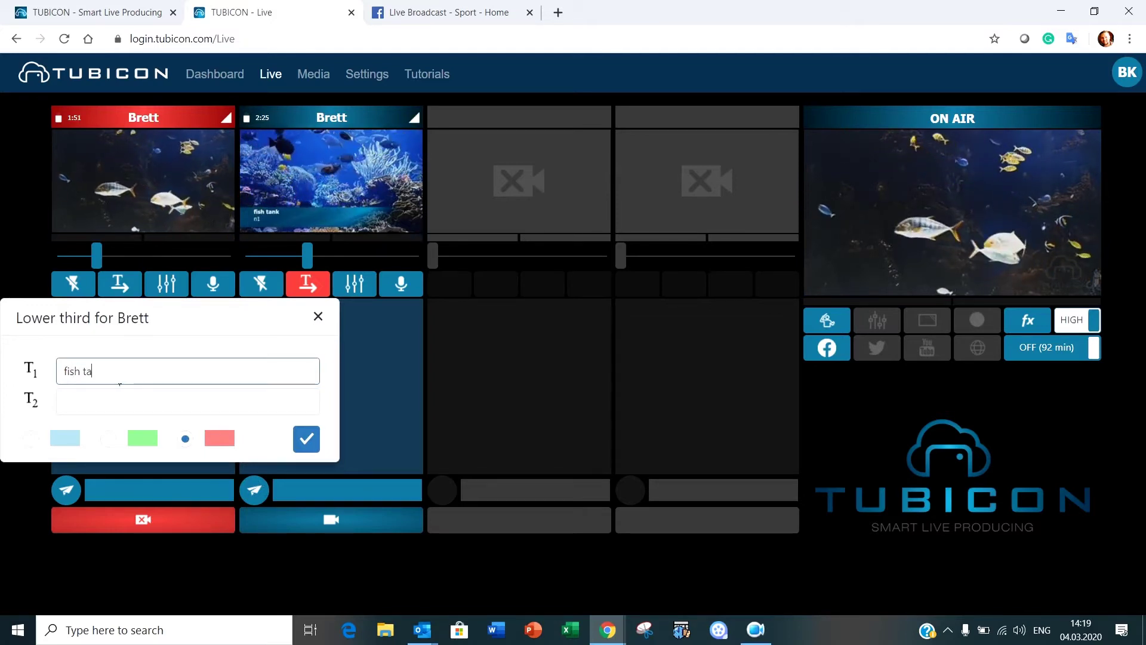
pyautogui.write('nk')
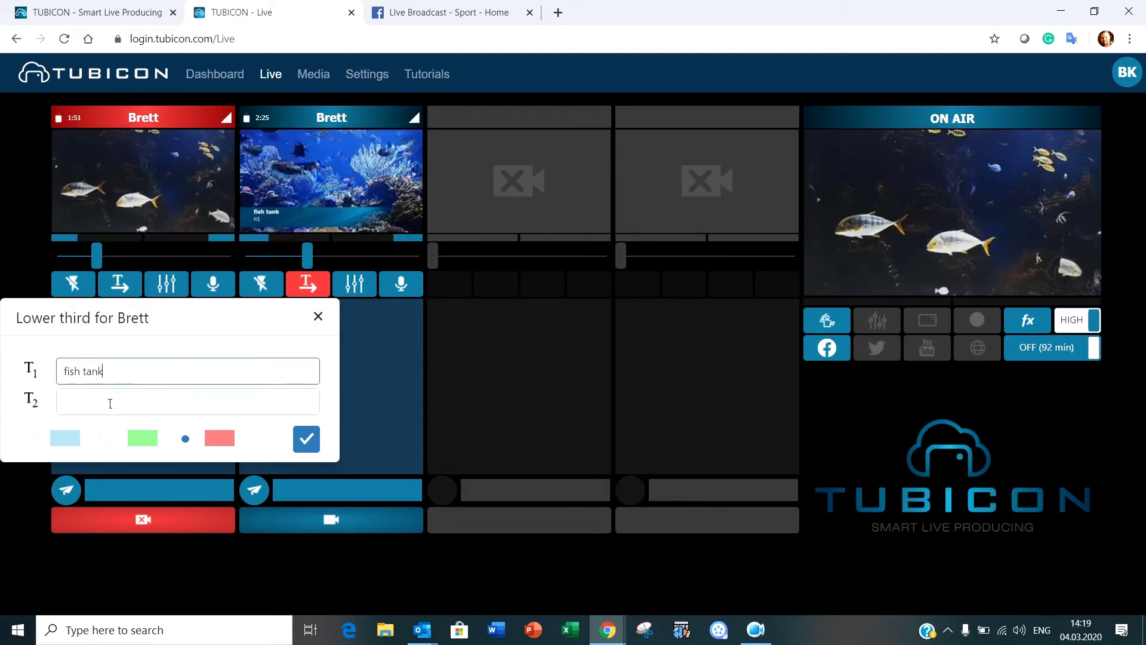
pyautogui.click(109, 403)
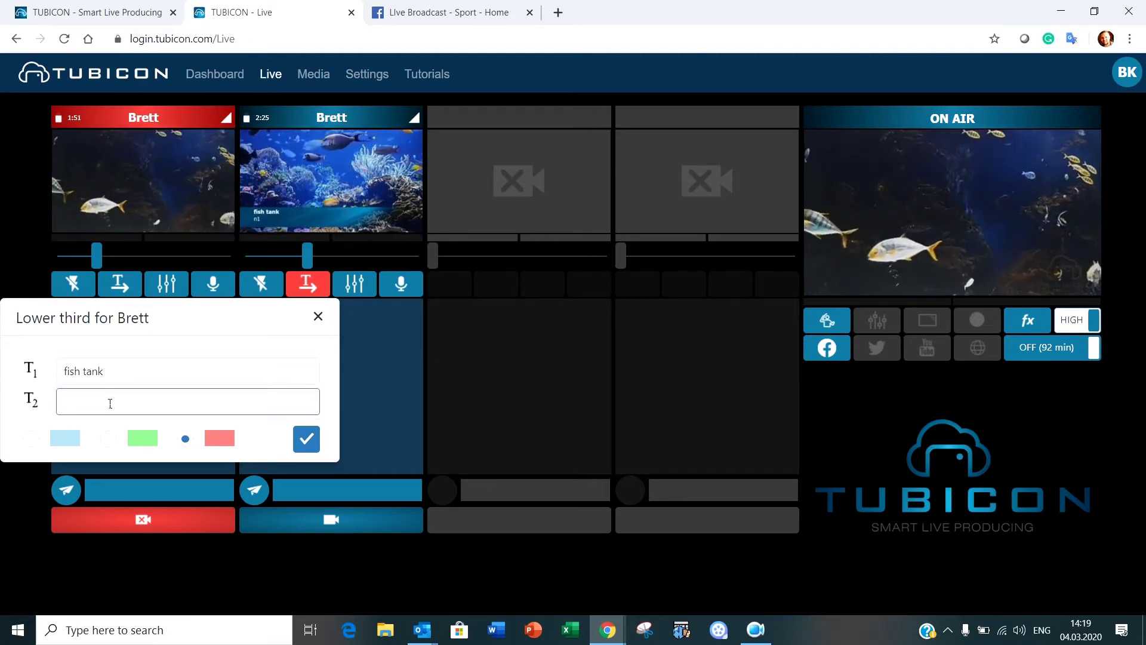
pyautogui.write('n2')
pyautogui.click(307, 440)
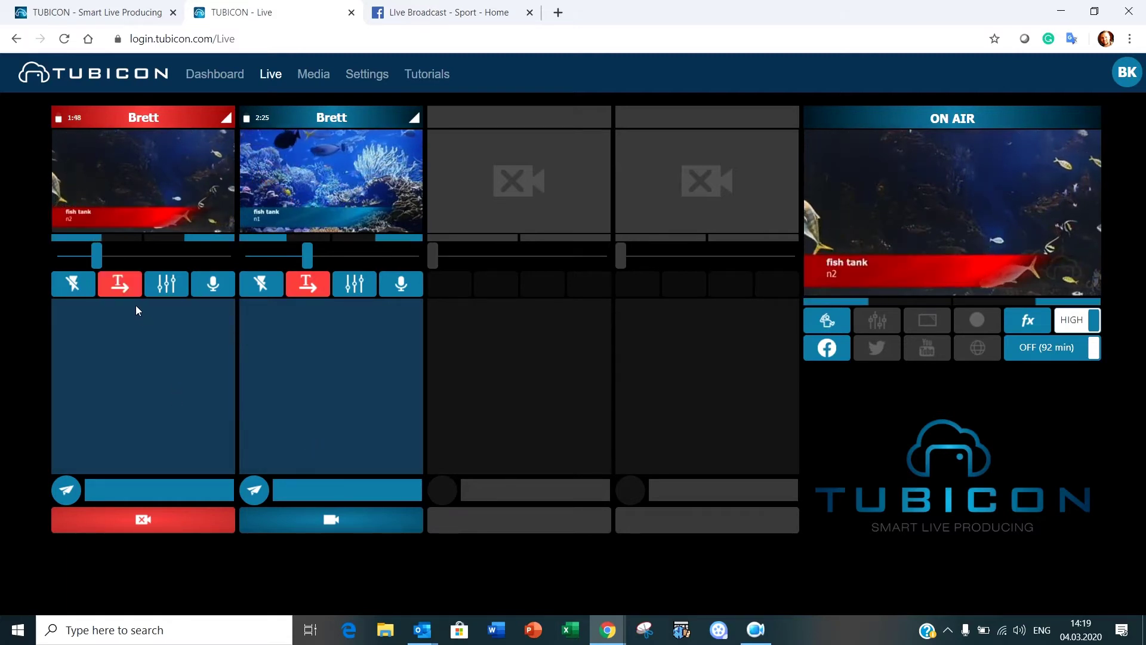
# Hide channel 1's 'fish tank / n2' lower third, then show it again
pyautogui.click(122, 285)
pyautogui.click(122, 285)
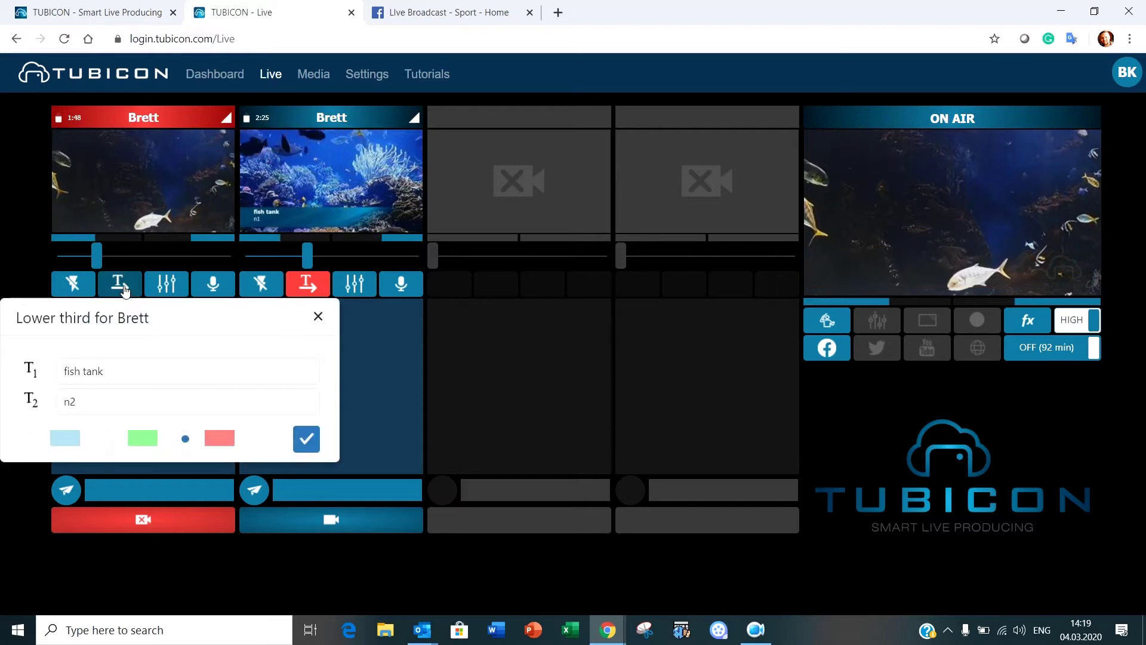
pyautogui.click(306, 440)
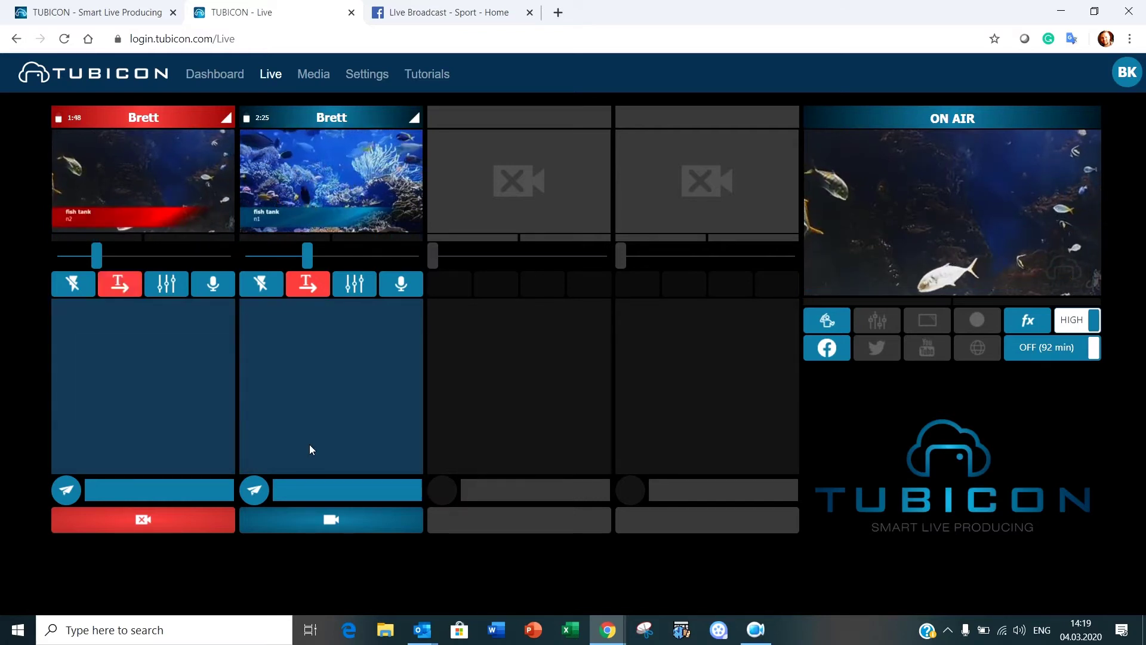
# Remove channel 1's lower third and cut back to the channel 2 coral reef camera
pyautogui.click(118, 286)
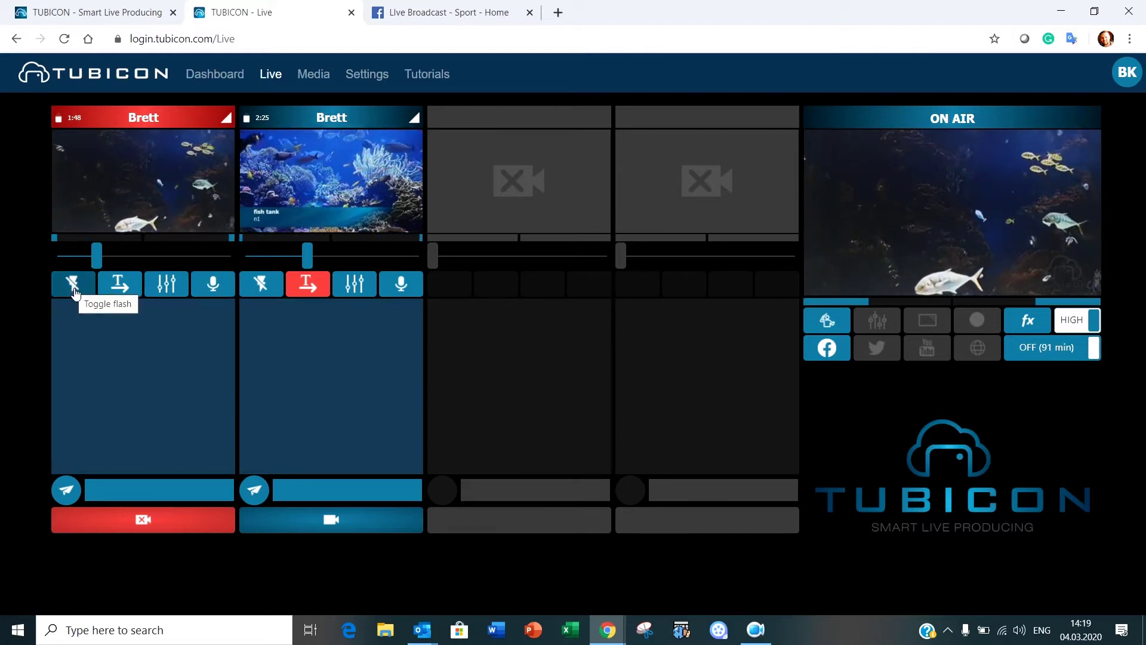
pyautogui.click(327, 521)
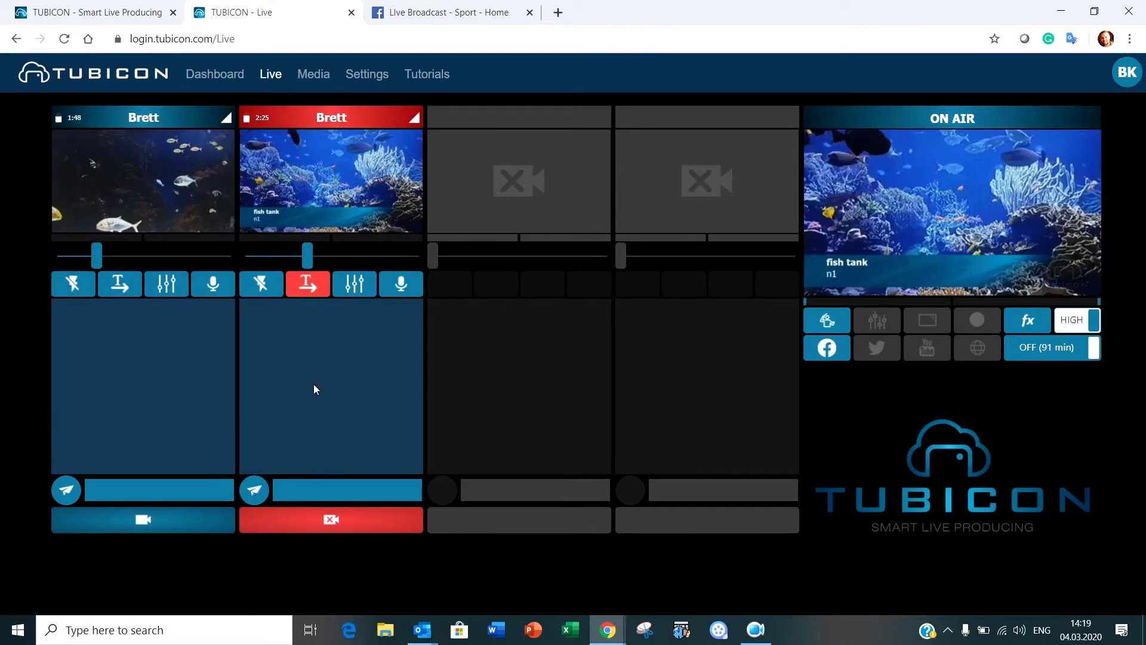
# Send a 'hi' message in the channel 2 camera's chat thread
pyautogui.click(310, 496)
pyautogui.write('hi')
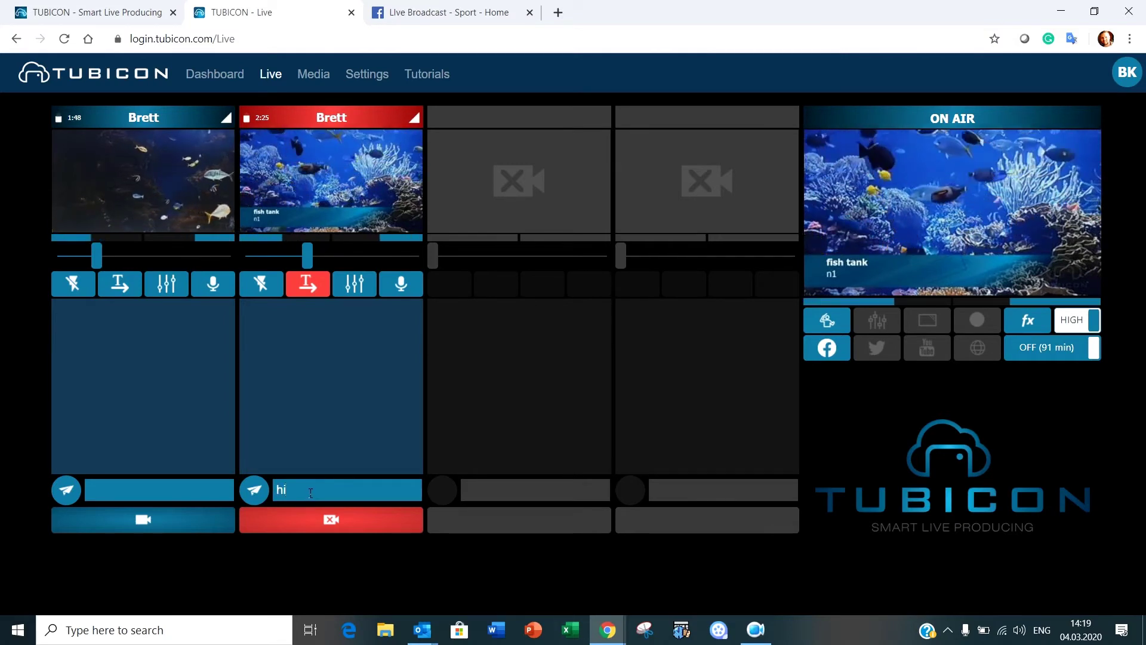
pyautogui.click(256, 494)
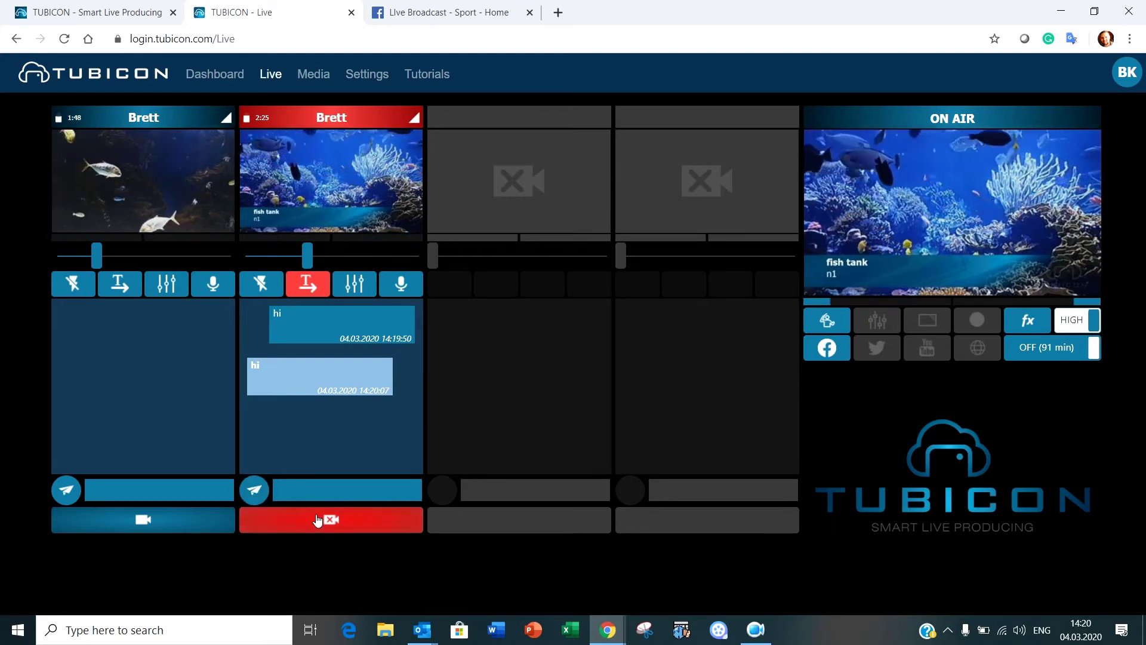
# Start the Facebook Live stream of the on-air output, confirming with Yes
pyautogui.click(834, 358)
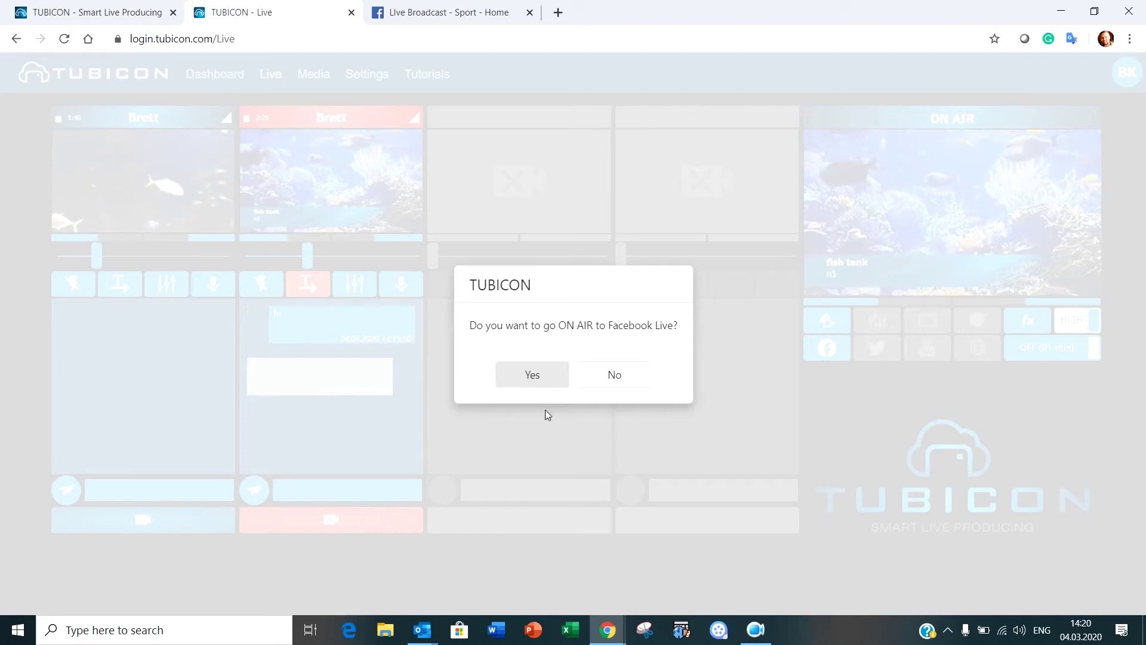
pyautogui.click(534, 376)
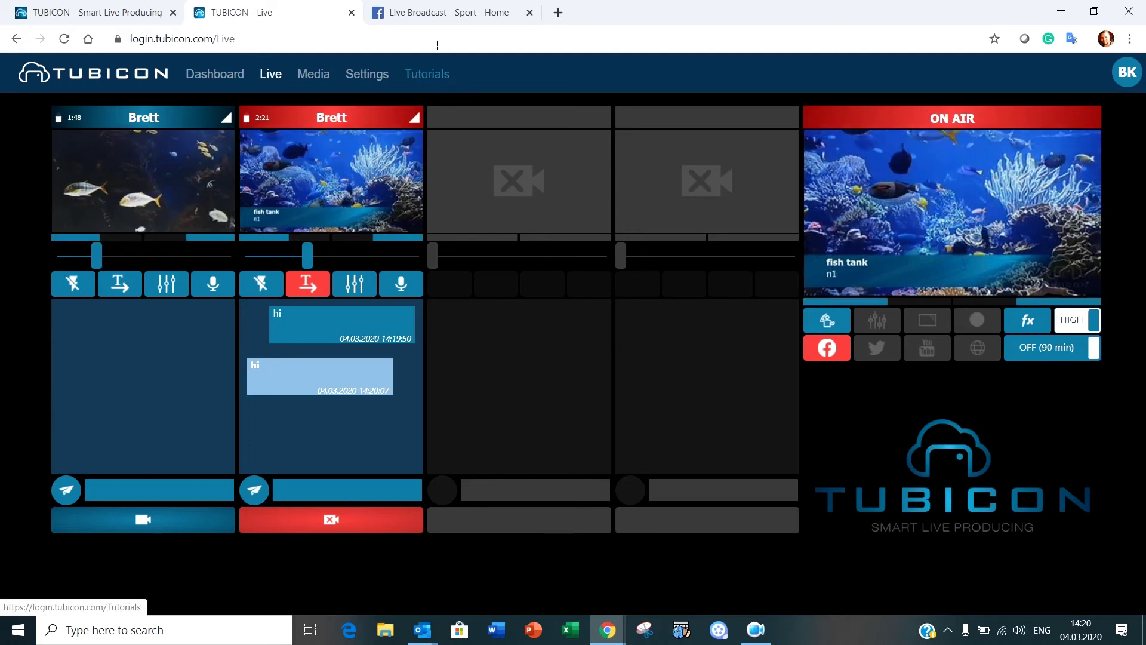
# Switch to the Live Broadcast - Sport Facebook page and scroll down to the live coral reef post
pyautogui.click(433, 21)
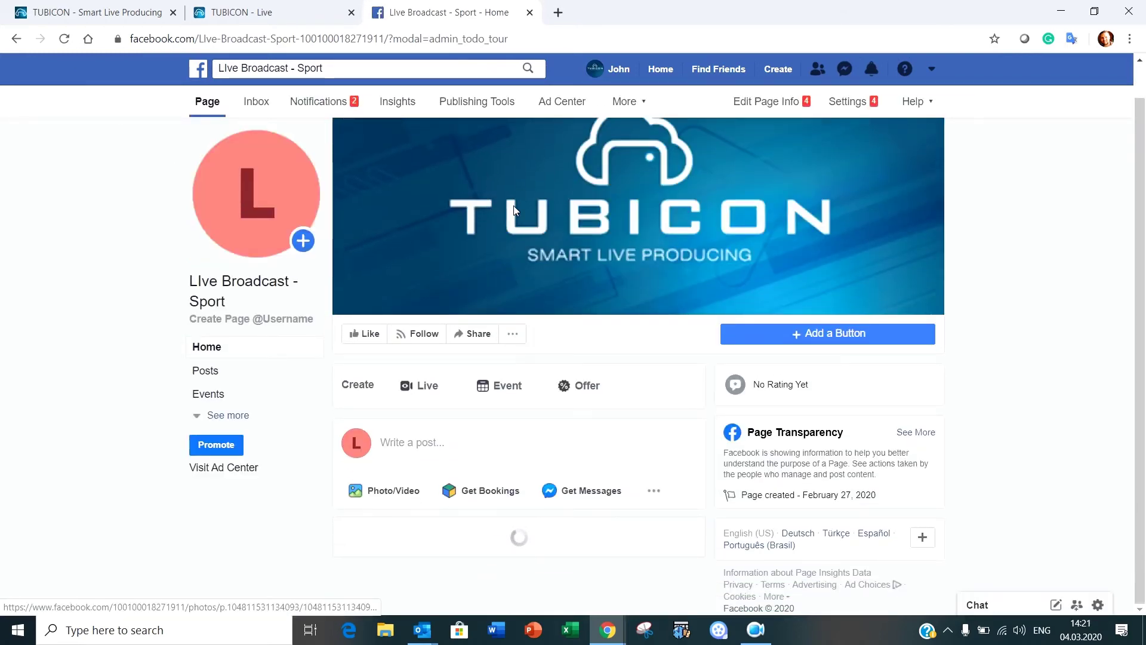
pyautogui.scroll(-3, 521, 206)
pyautogui.scroll(-5, 521, 207)
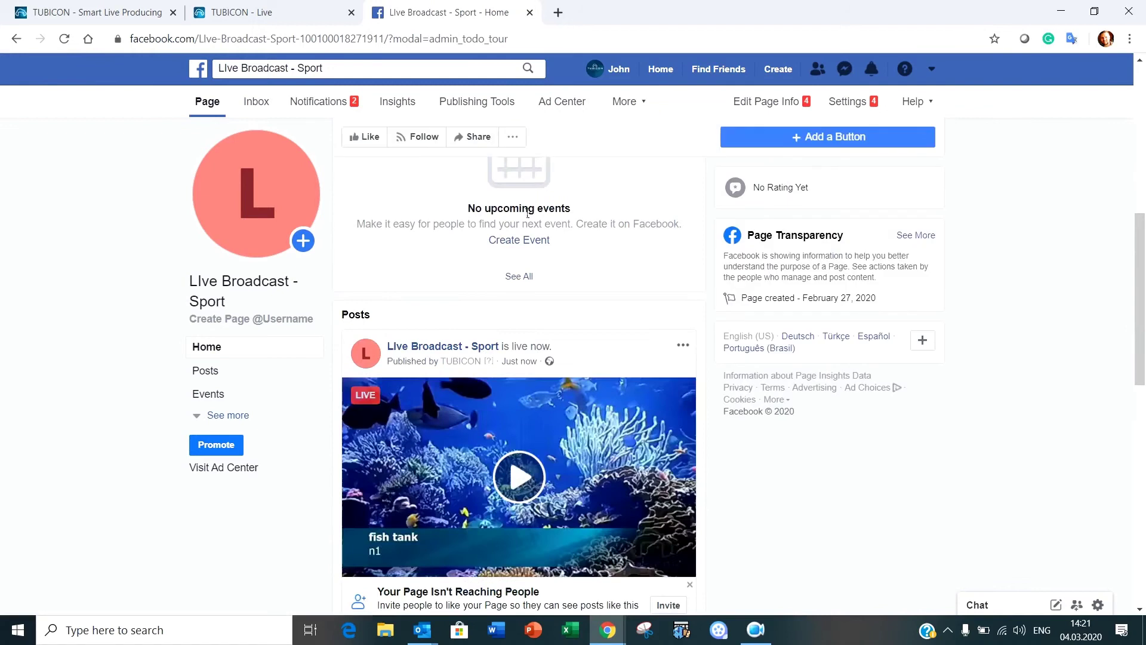
pyautogui.scroll(-3, 526, 212)
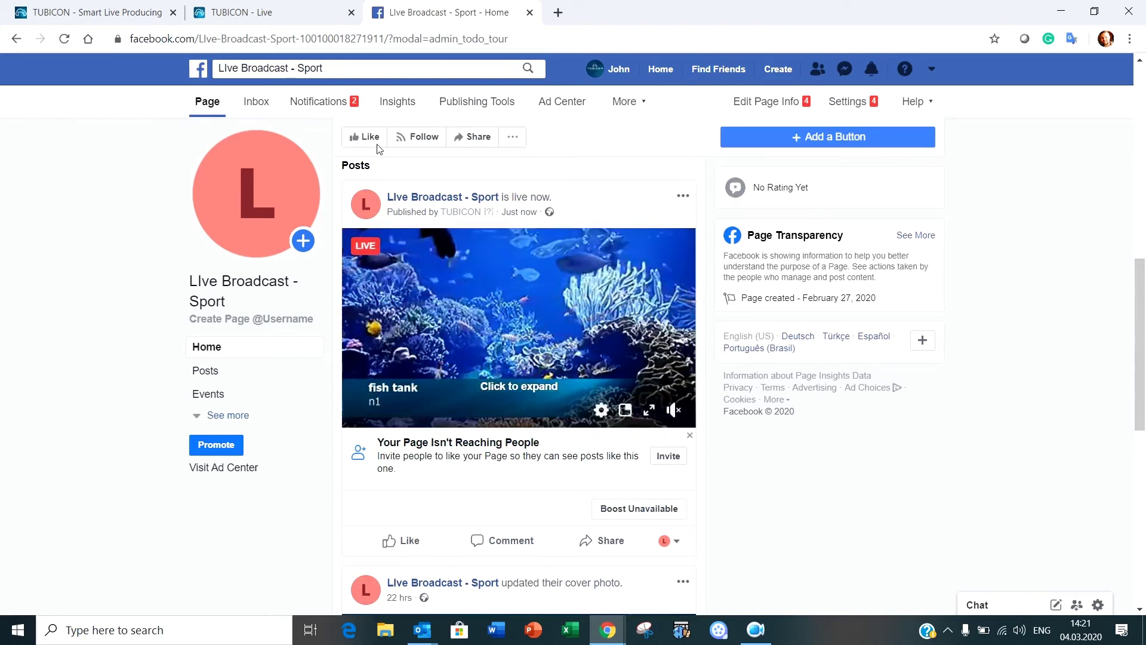
# In TUBICON, reapply channel 1's red 'fish tank / n2' caption, cut to it, and check Facebook
pyautogui.click(257, 13)
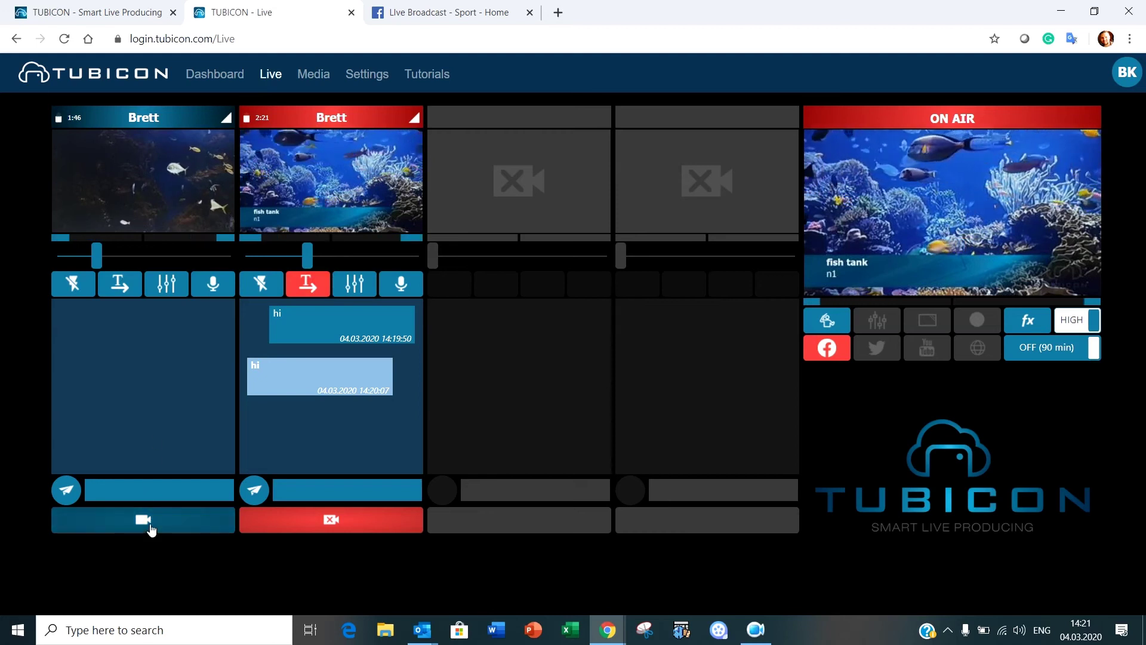
pyautogui.click(119, 284)
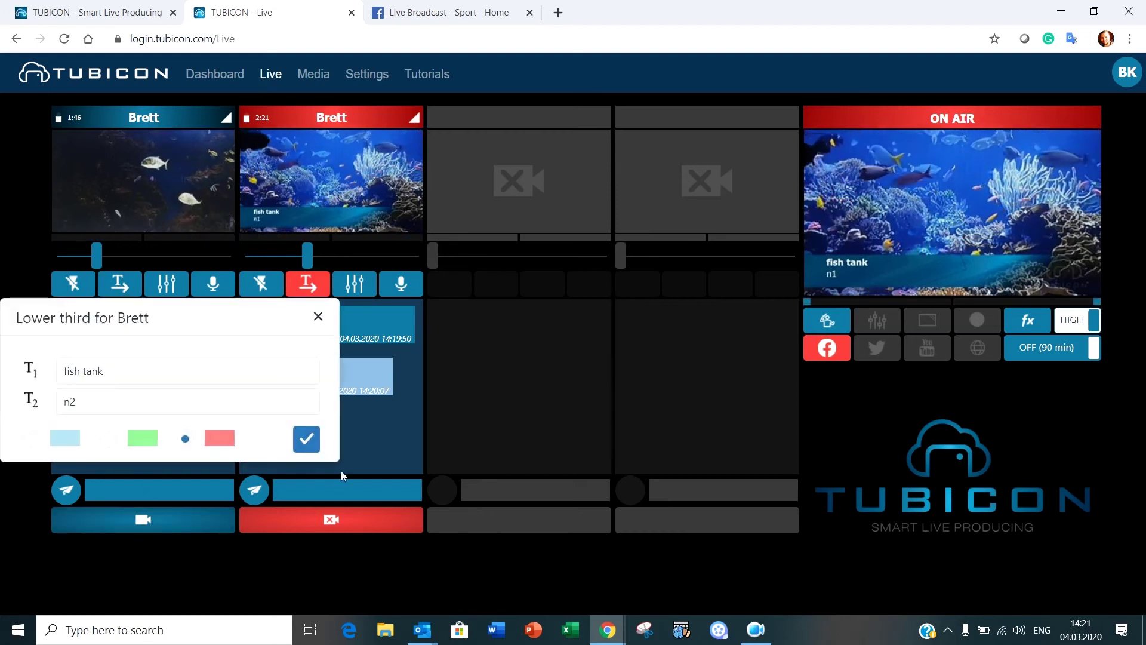
pyautogui.click(305, 438)
pyautogui.click(164, 520)
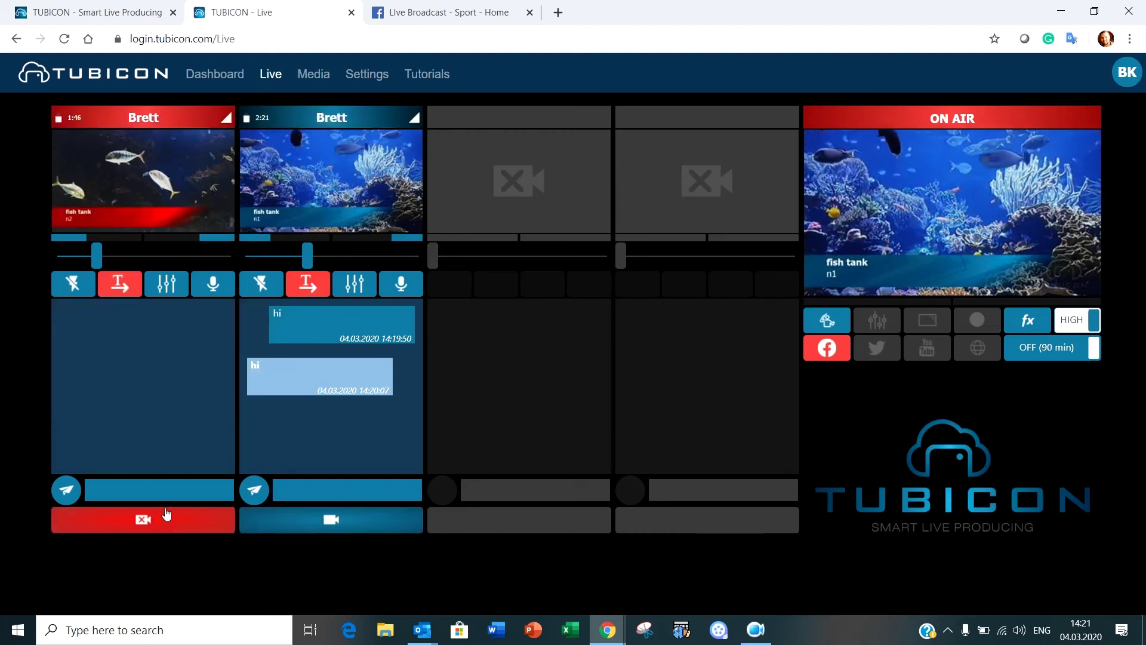
pyautogui.click(442, 12)
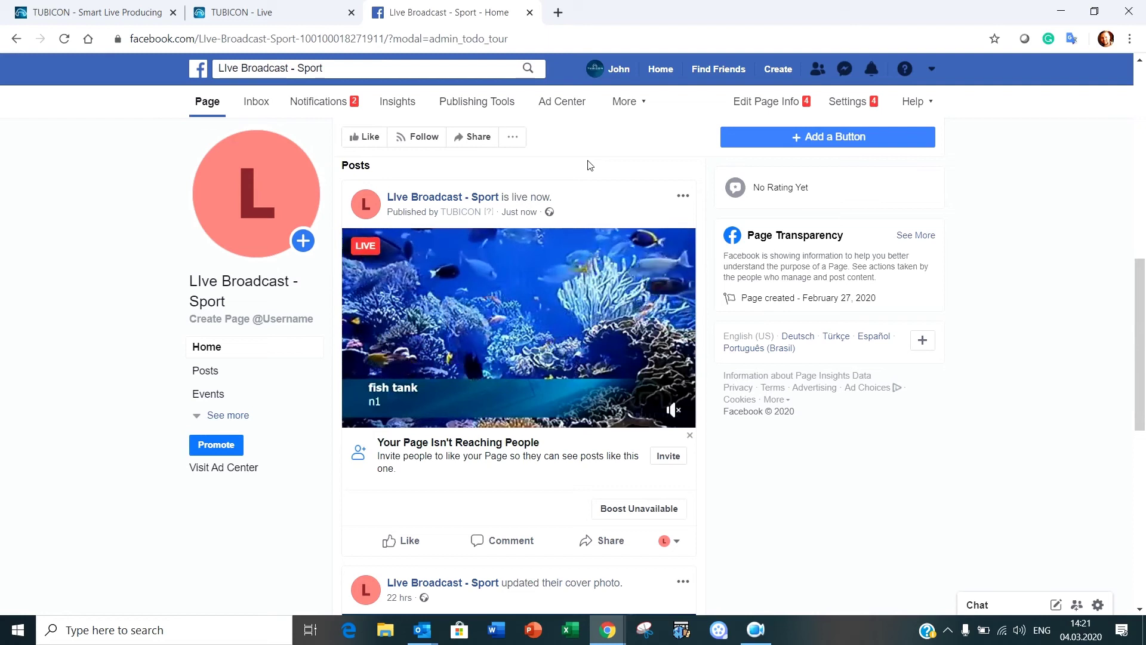
pyautogui.click(249, 17)
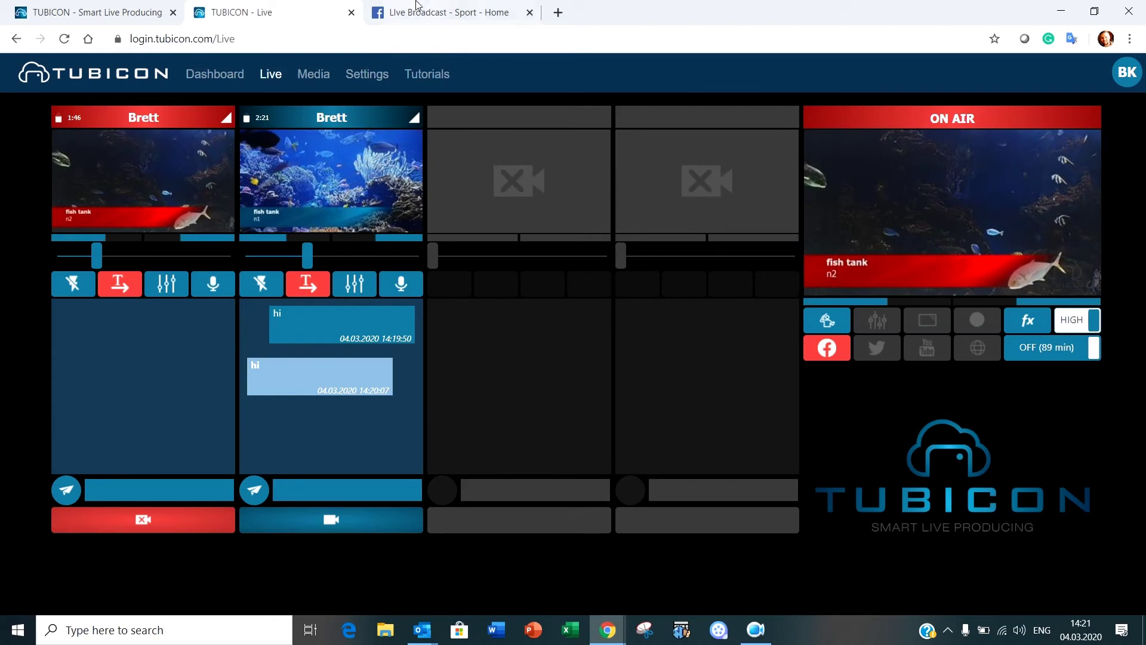
# End the Facebook Live stream and take both aquarium cameras off air, leaving the TUBICON logo on output
pyautogui.click(840, 355)
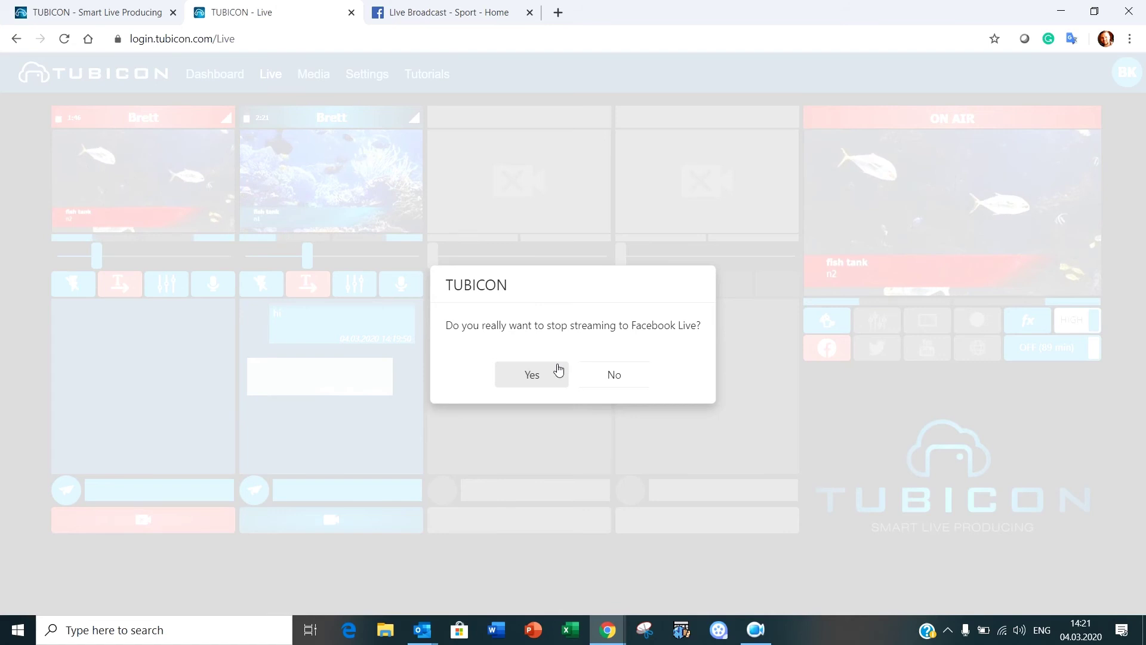
pyautogui.click(530, 384)
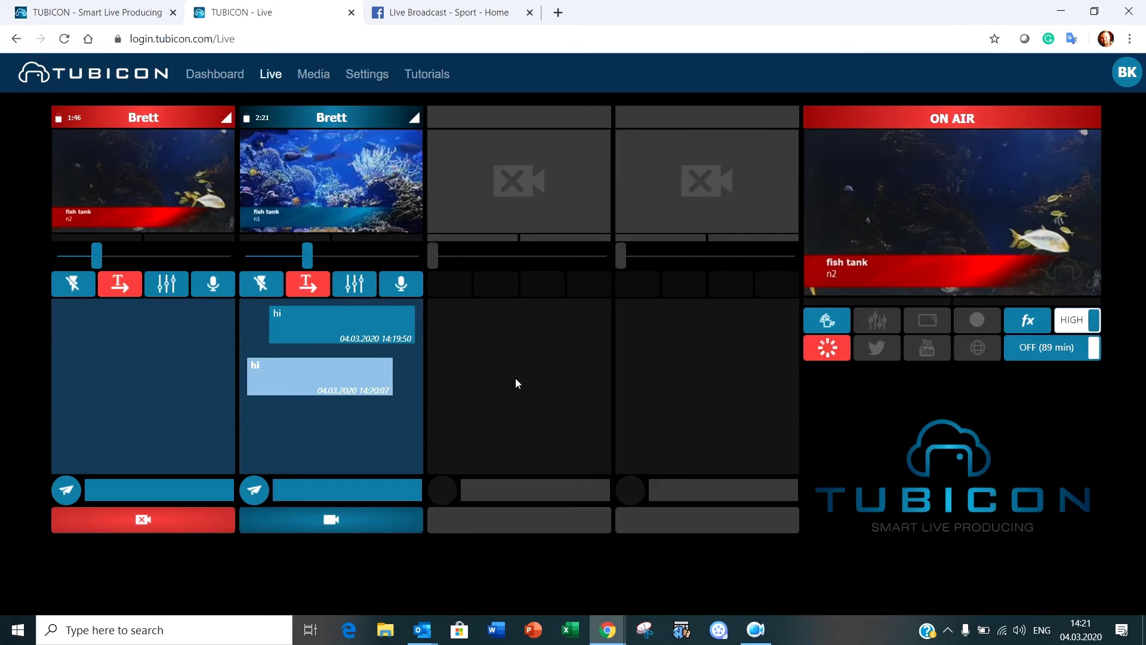
pyautogui.click(151, 524)
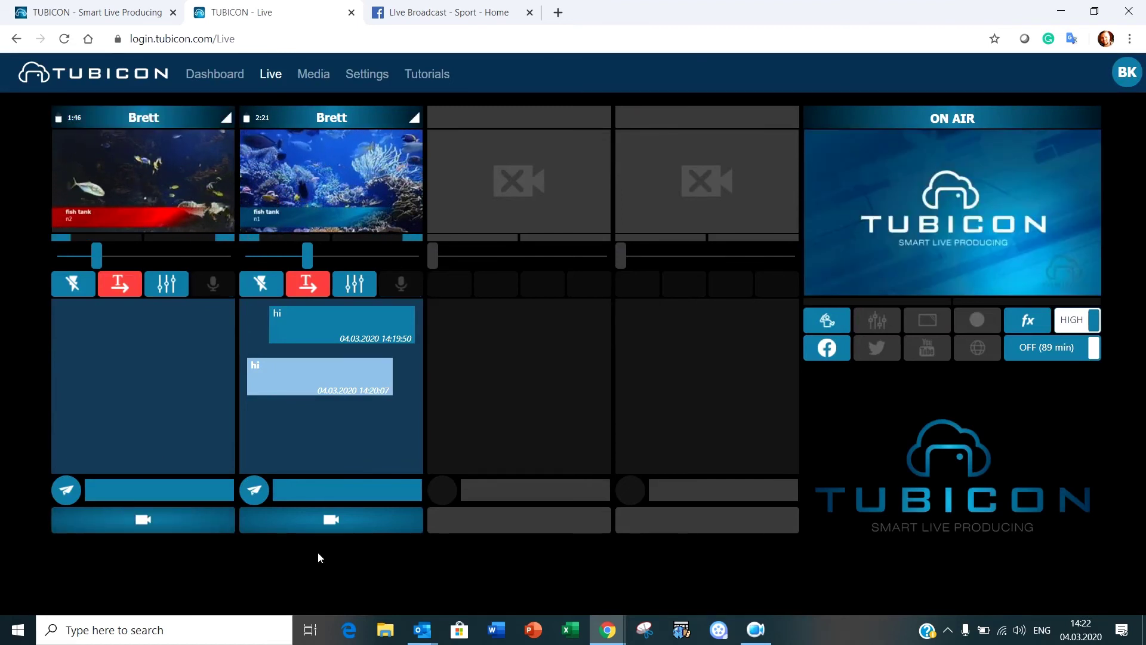
pyautogui.click(349, 533)
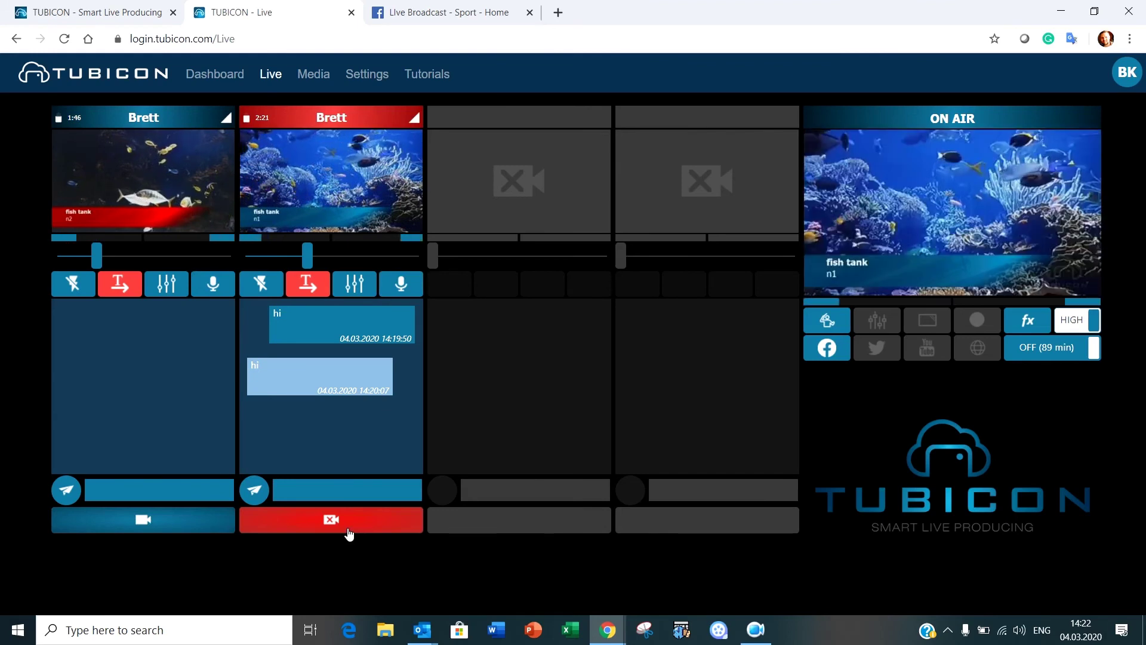
pyautogui.click(349, 533)
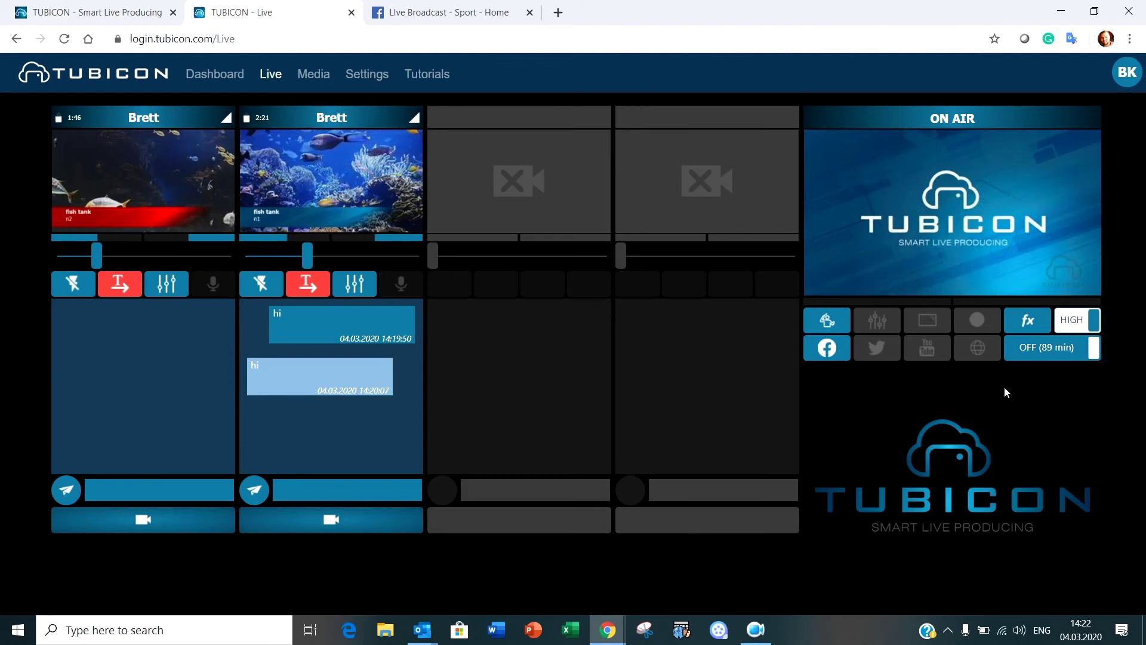
# Switch the live environment OFF at 89 minutes and confirm the shutdown
pyautogui.click(1055, 358)
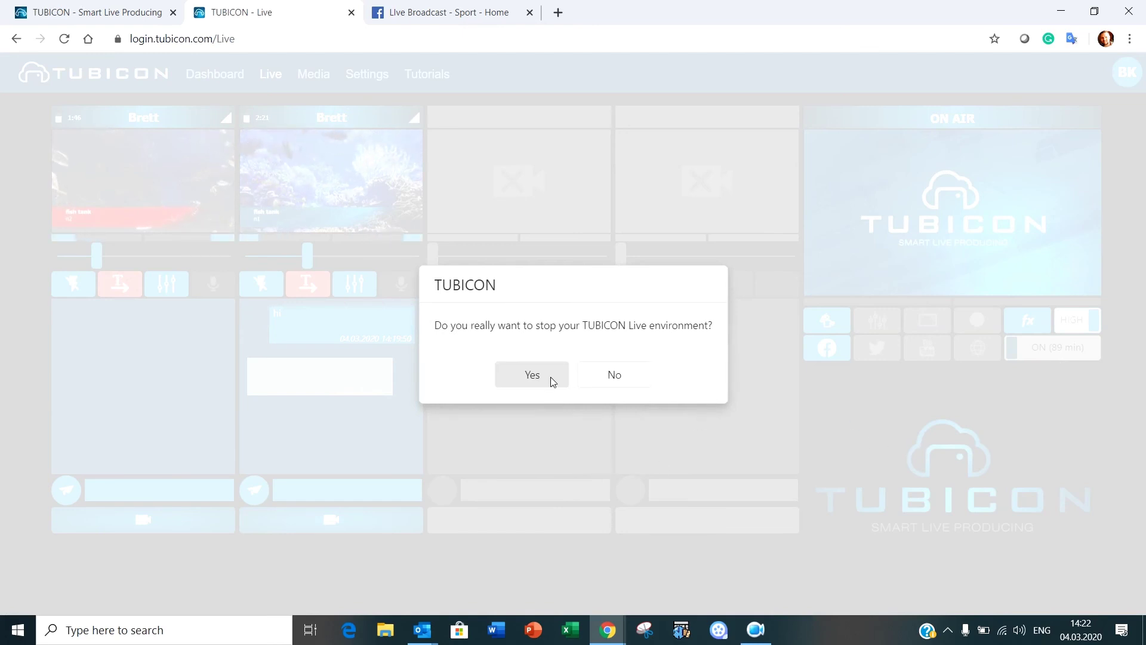
pyautogui.click(534, 376)
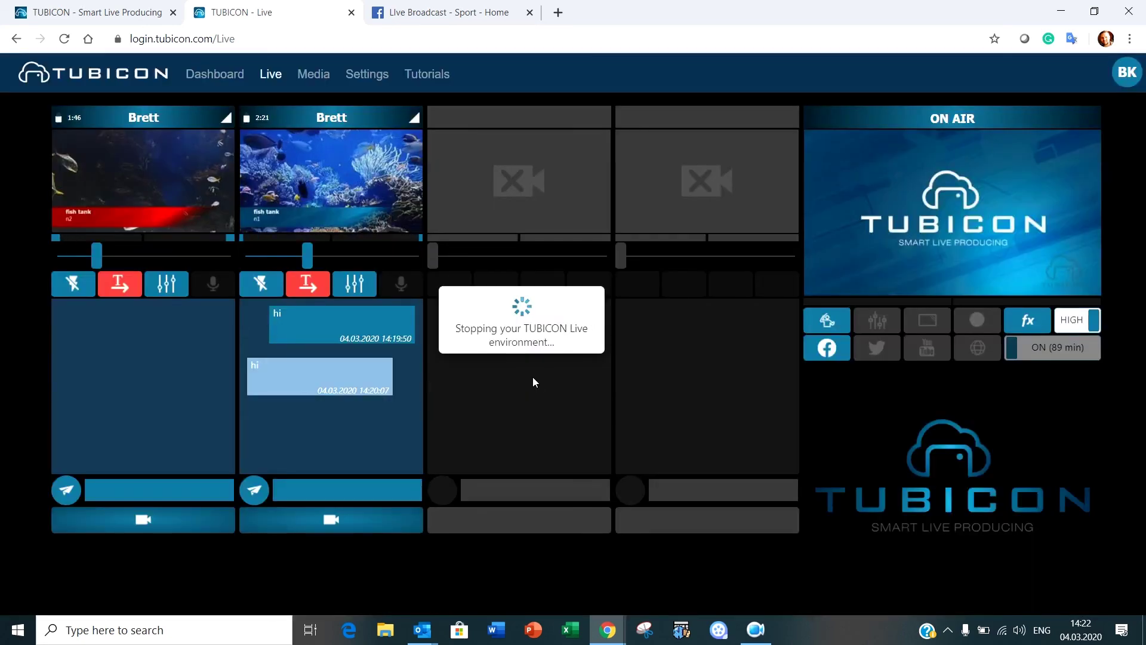
# Check the Facebook page's 'fish tank / n2' broadcast post, then return to the TUBICON homepage
pyautogui.hotkey('ctrl', 'Tab')
pyautogui.scroll(-5, 608, 190)
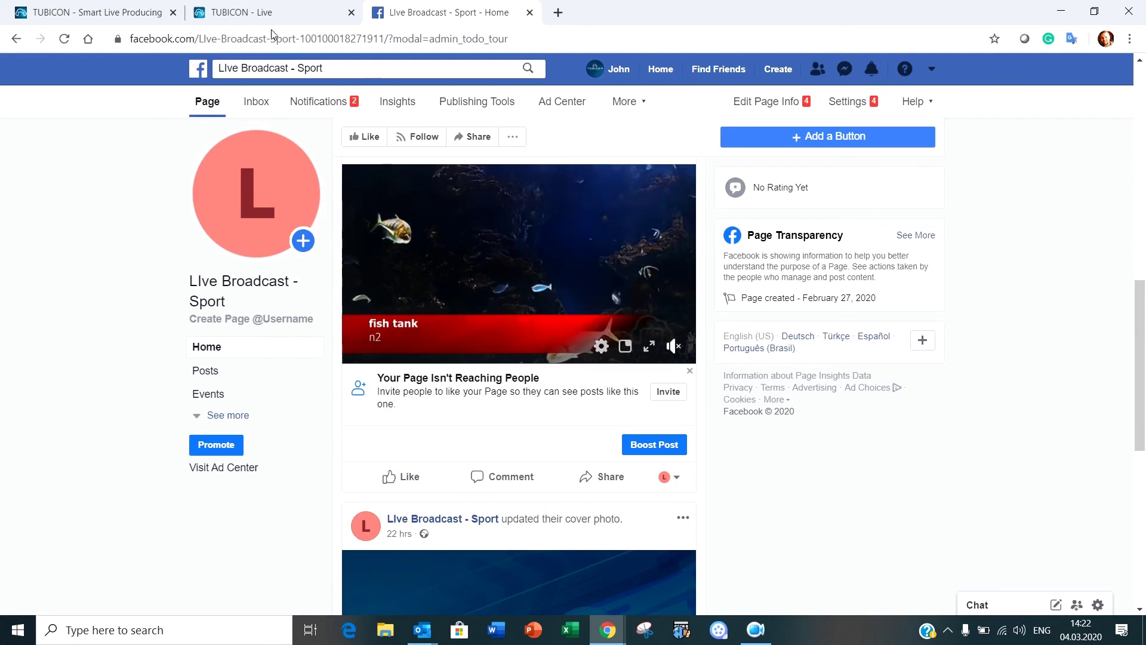
pyautogui.click(118, 19)
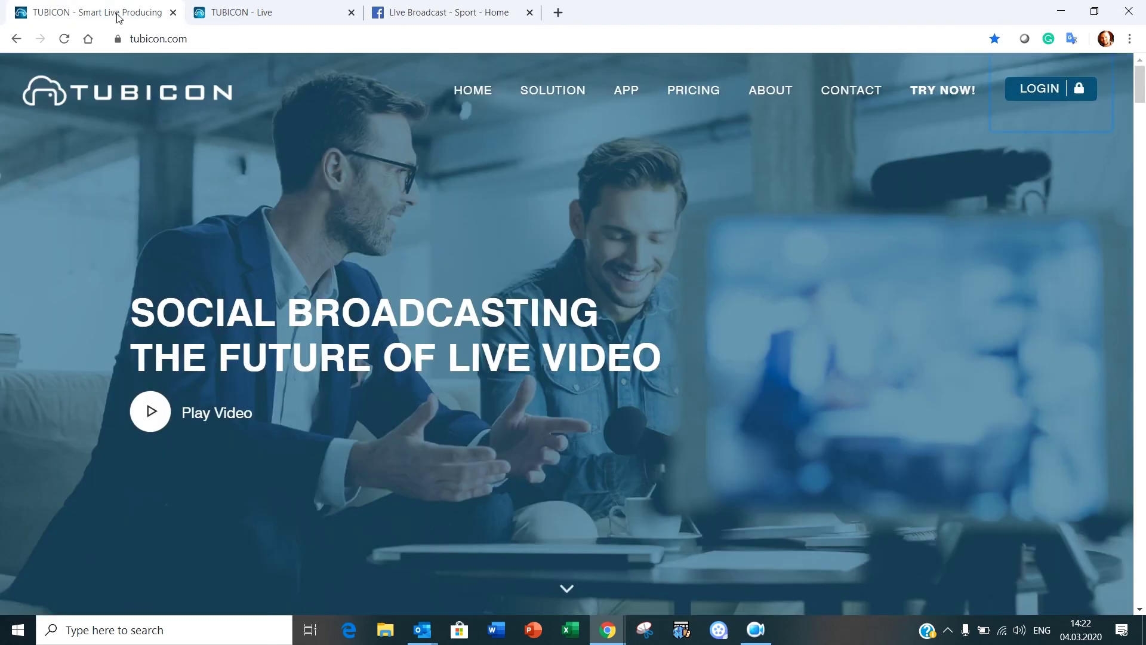
# Go from the TUBICON - Live control panel to the Dashboard page
pyautogui.click(221, 10)
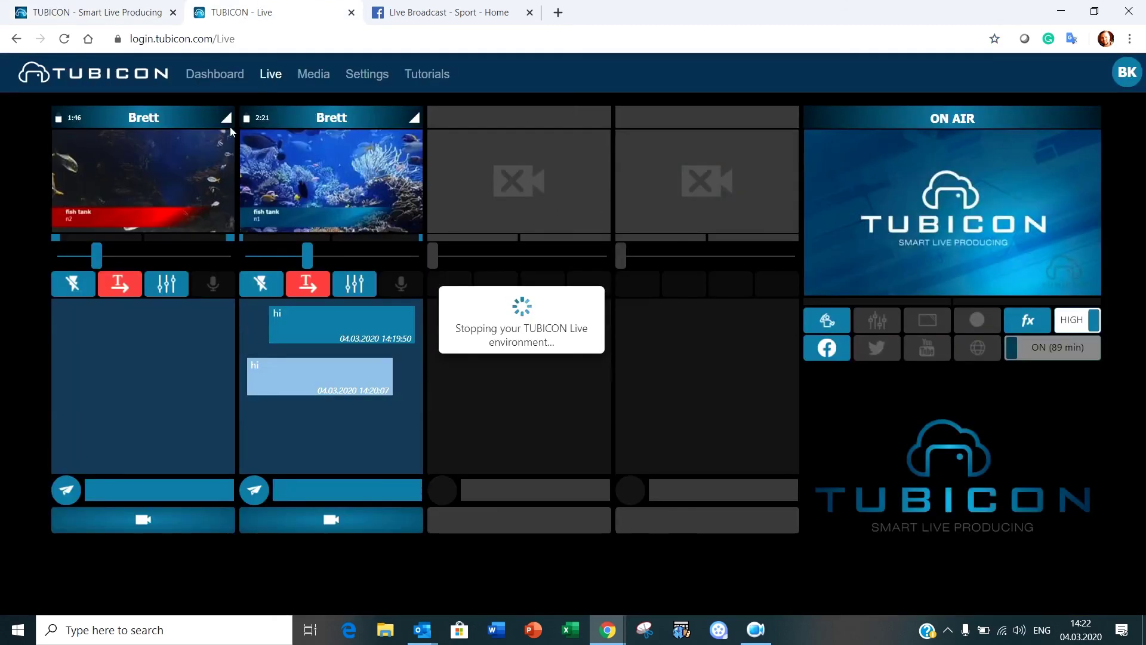
pyautogui.click(216, 84)
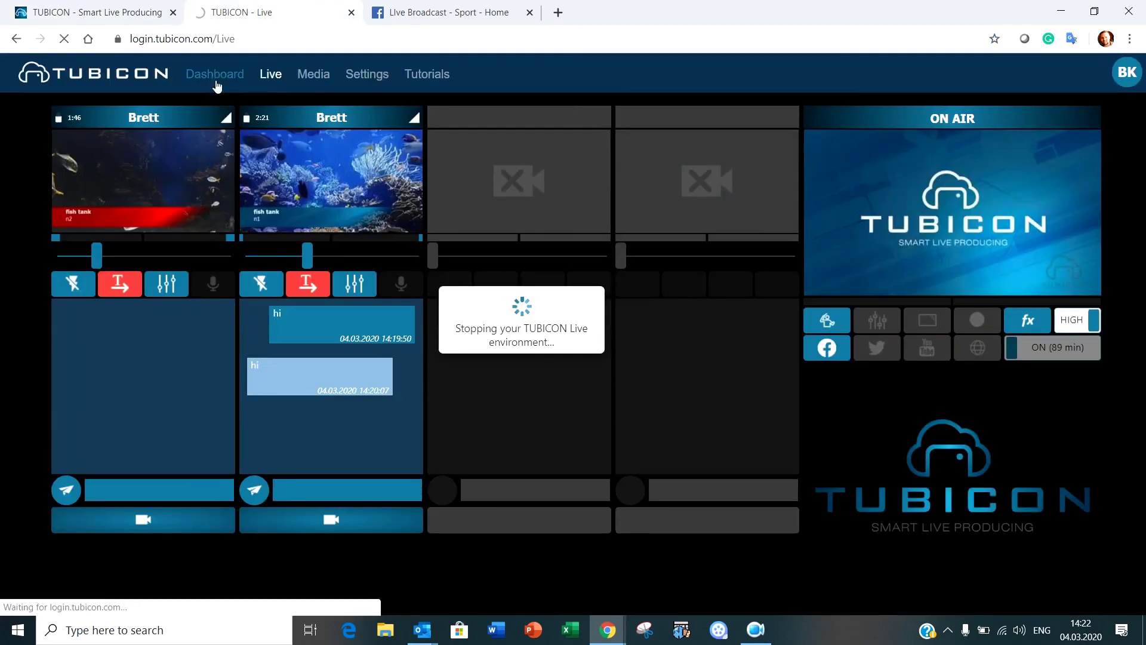